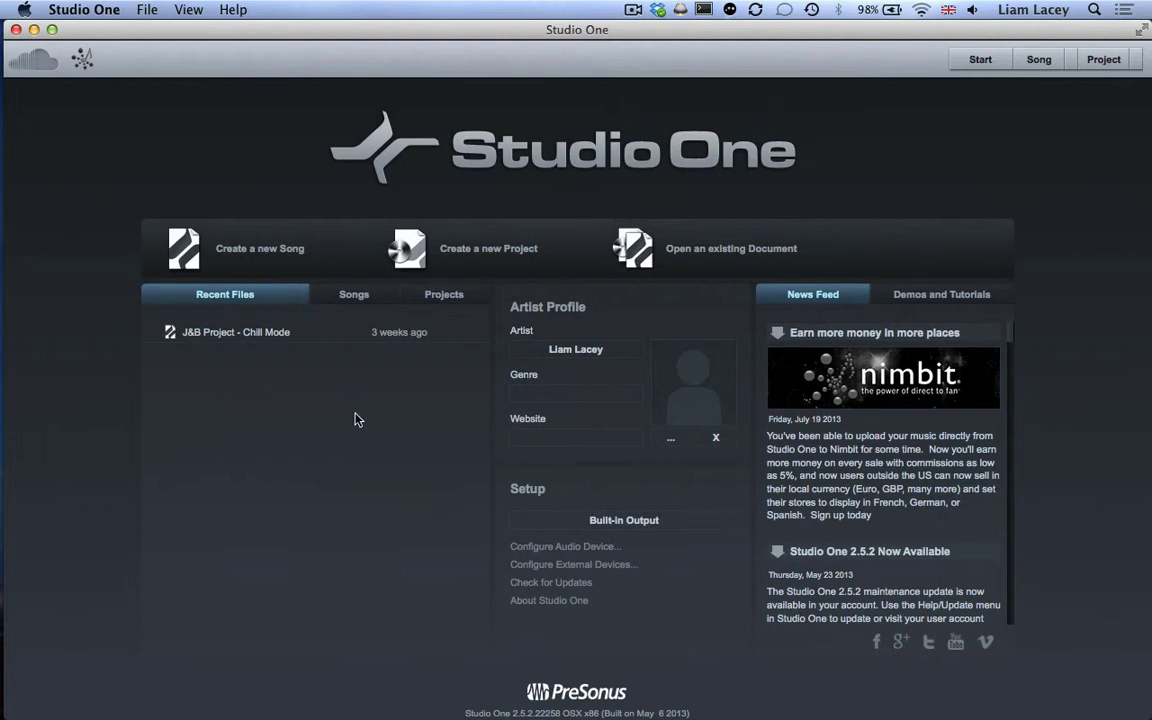
Step: Create a new song from the Empty Song template with the default title and settings
{"action": "left_click", "coordinate": [229, 252]}
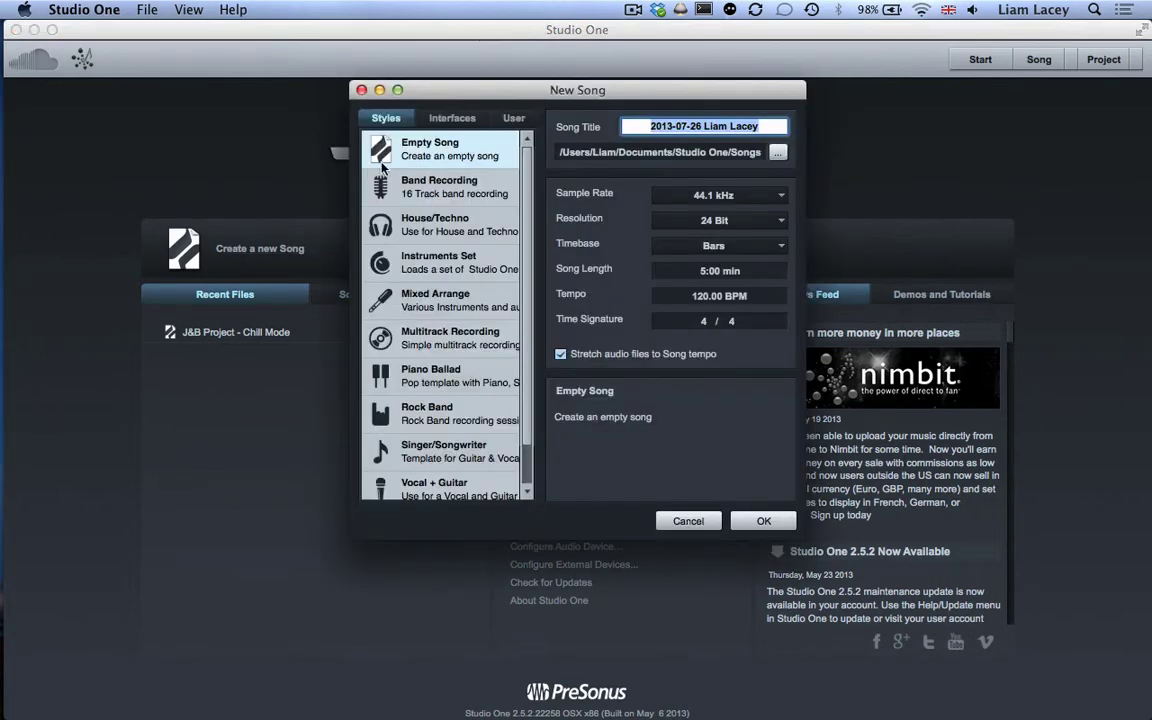
{"action": "left_click", "coordinate": [444, 152]}
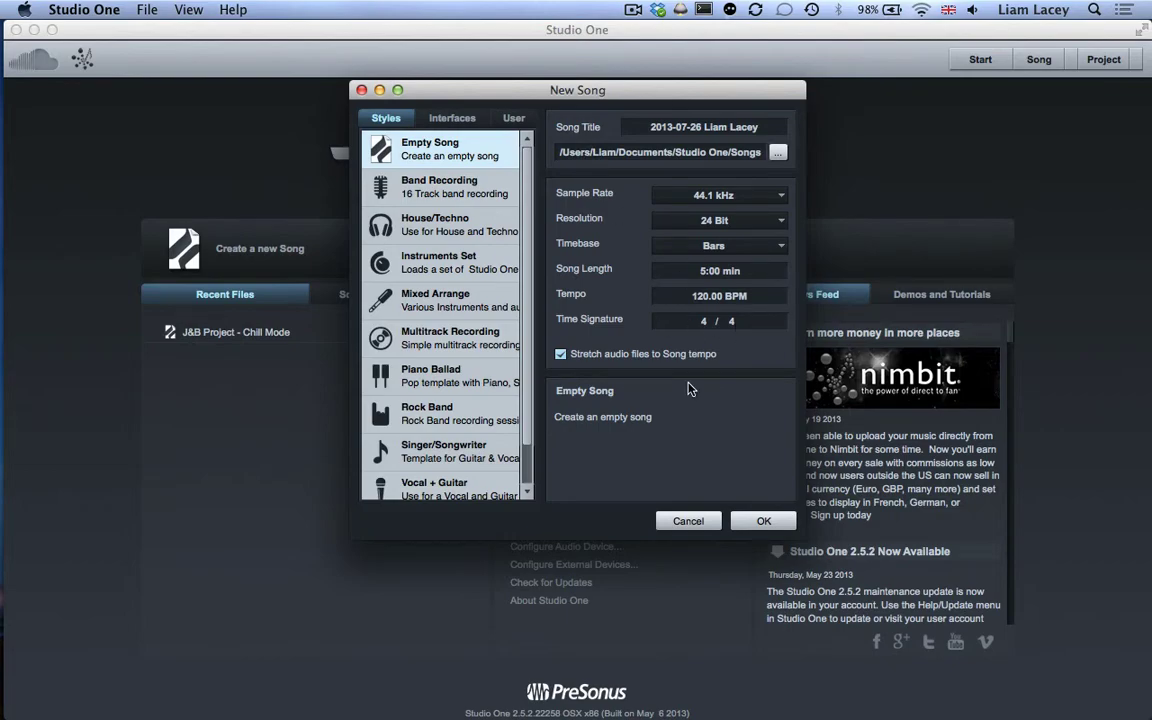
{"action": "left_click", "coordinate": [762, 524]}
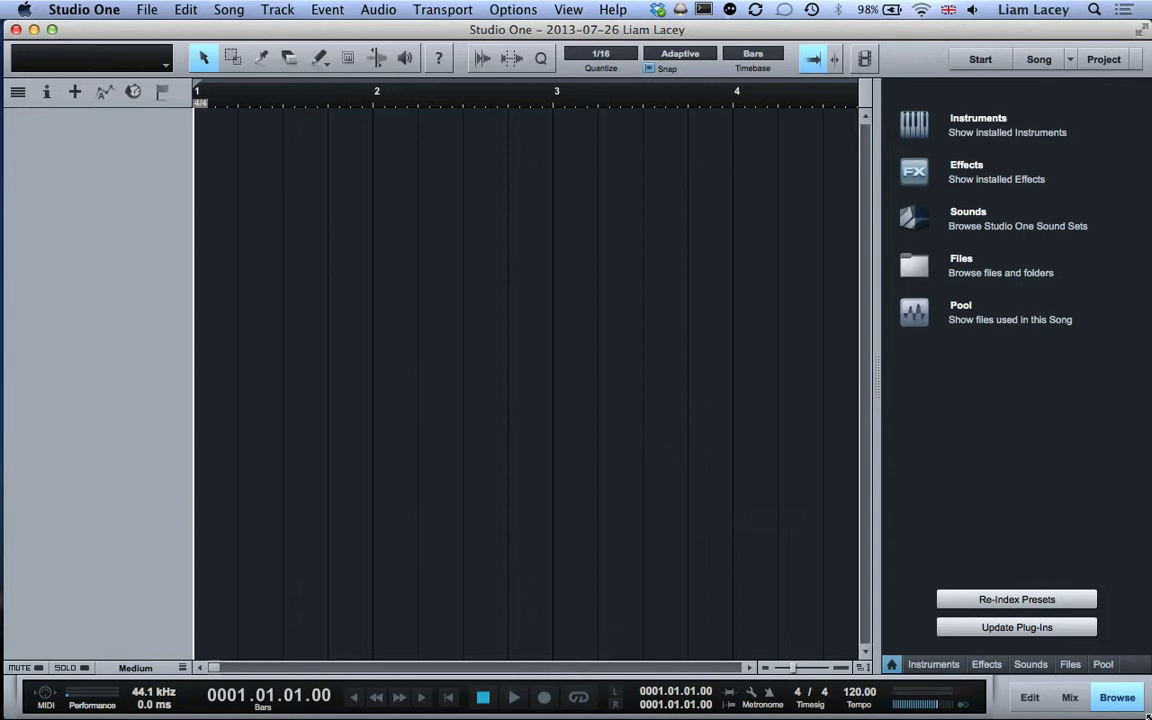
Step: Open the external devices preferences and start adding a new device
{"action": "key", "text": "ctrl+Left"}
{"action": "left_click", "coordinate": [106, 10]}
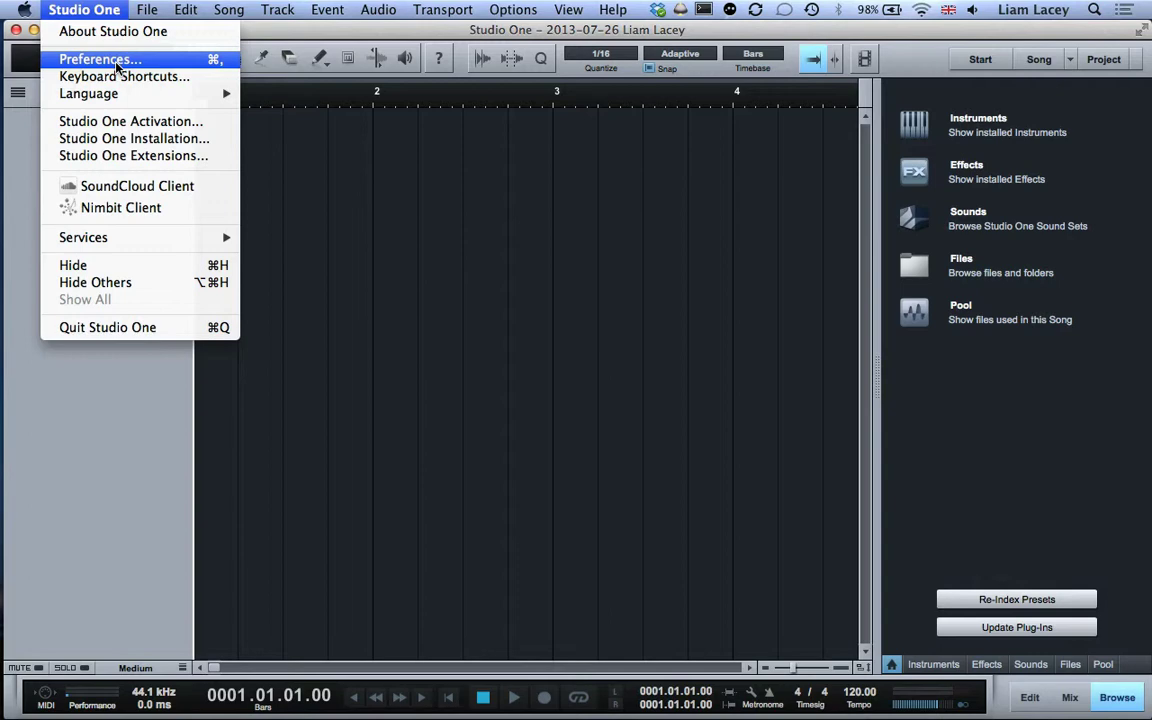
{"action": "mouse_move", "coordinate": [512, 10]}
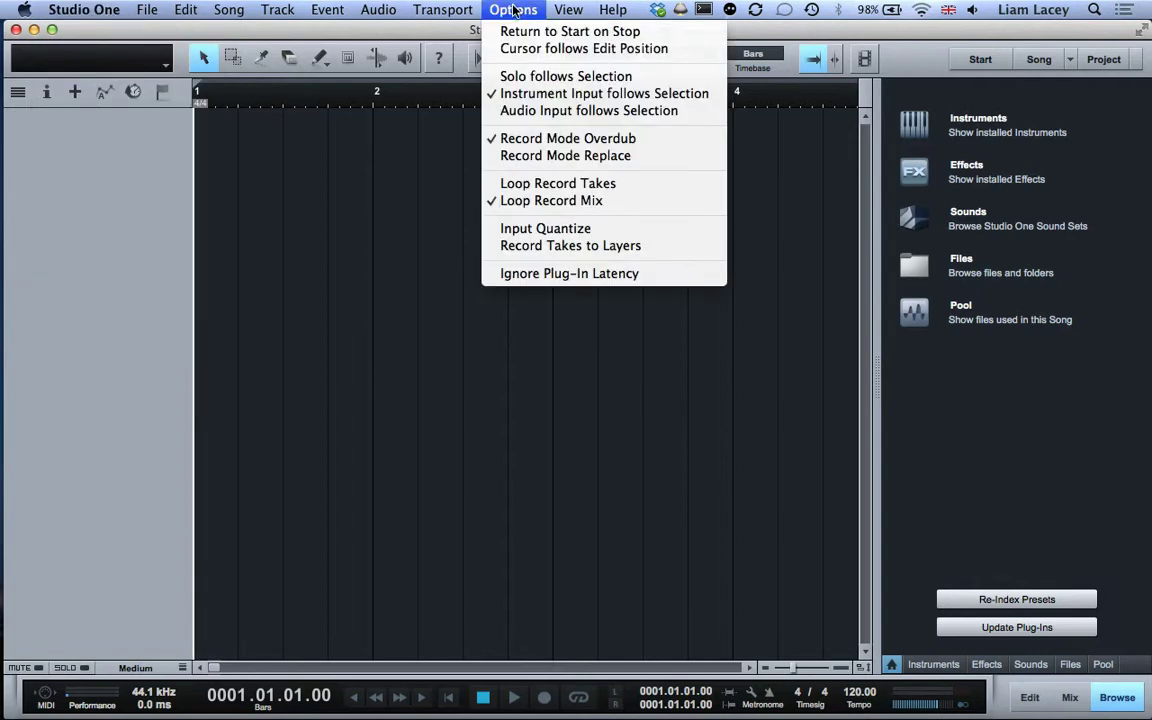
{"action": "mouse_move", "coordinate": [60, 10]}
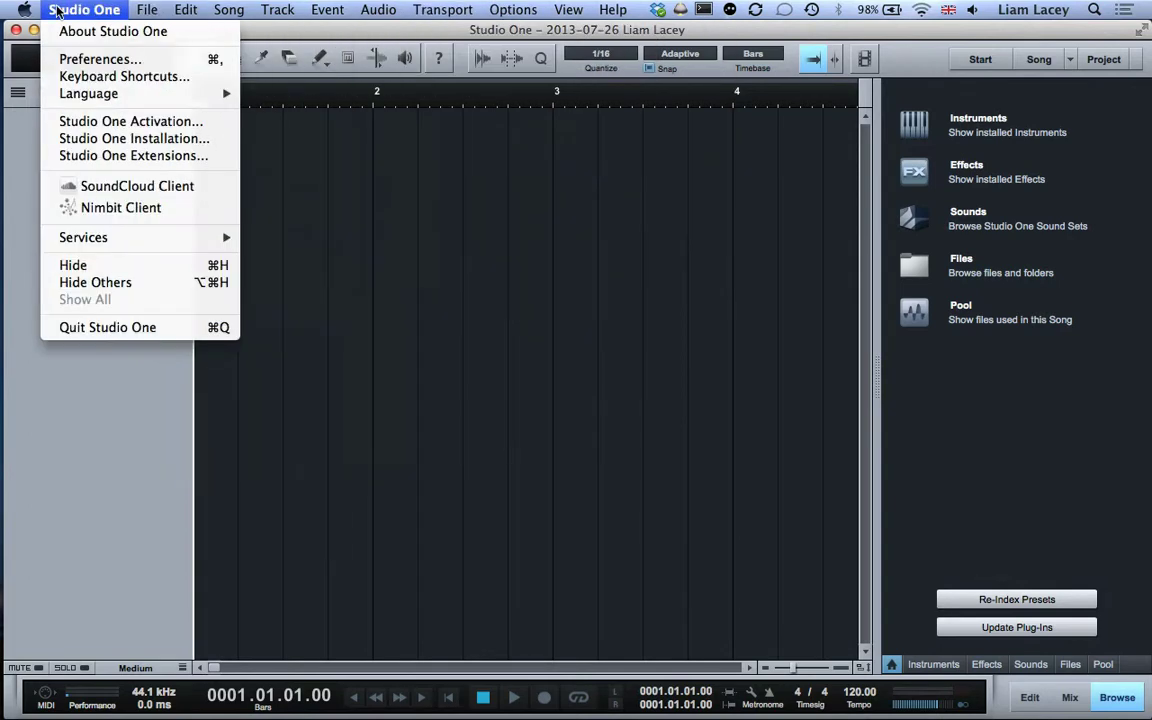
{"action": "left_click", "coordinate": [74, 60]}
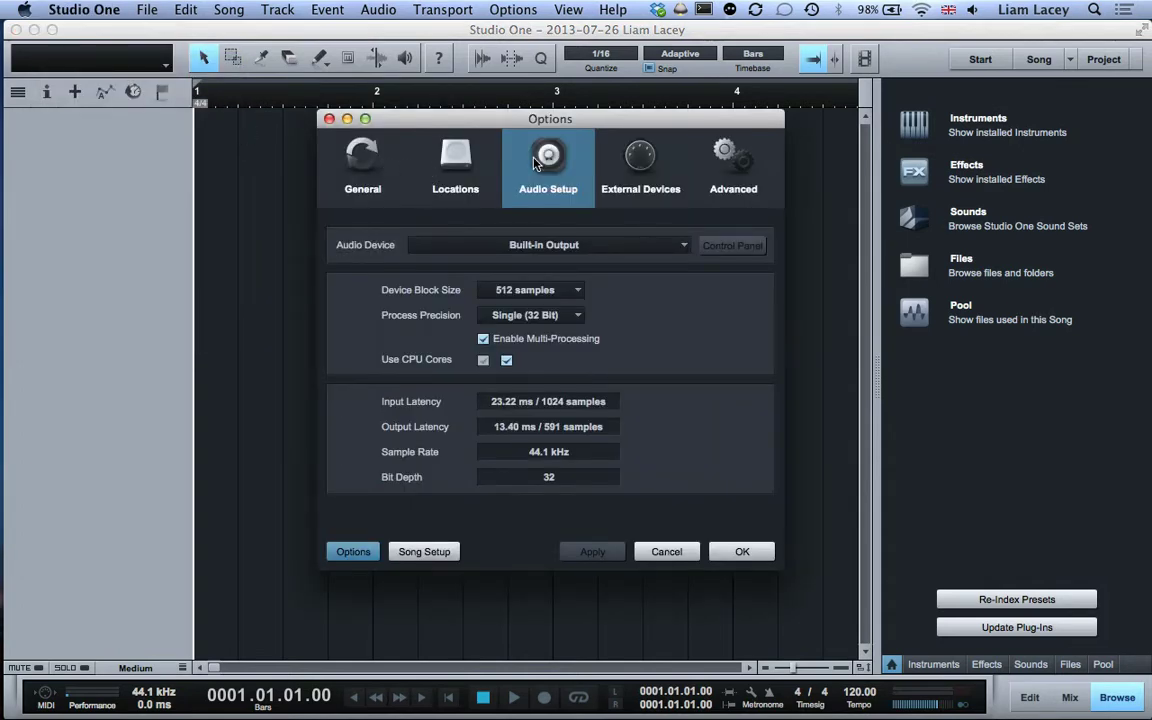
{"action": "left_click", "coordinate": [643, 161]}
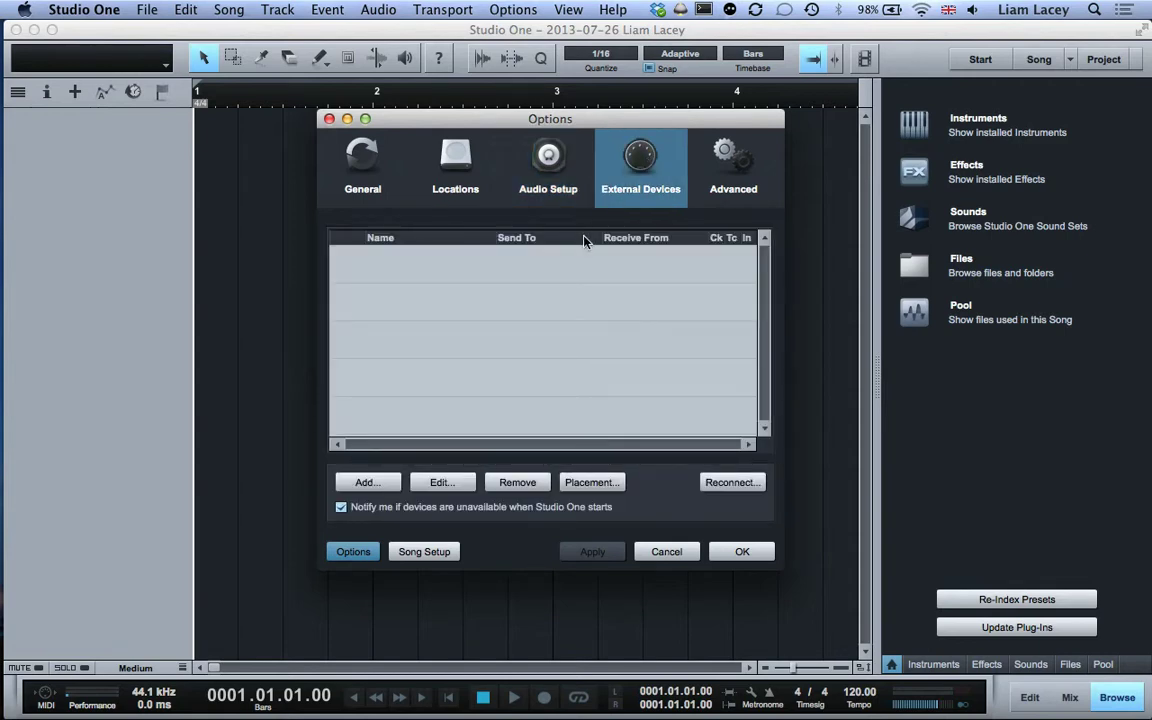
{"action": "left_click", "coordinate": [364, 482]}
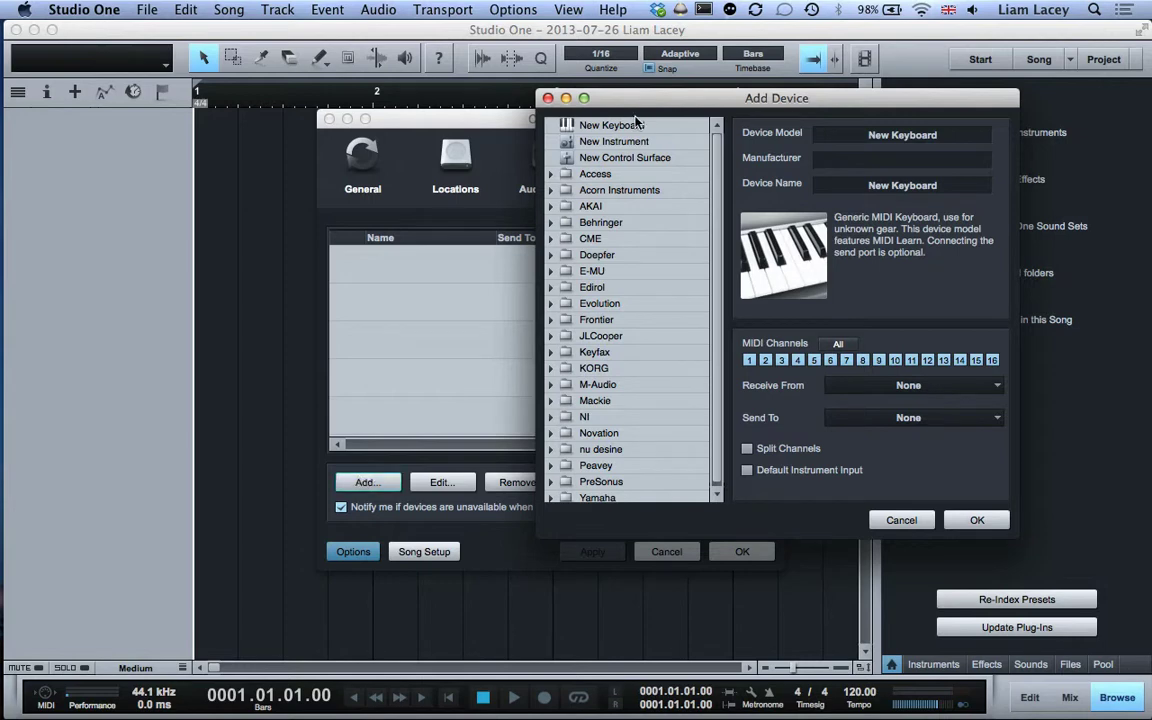
{"action": "left_click_drag", "start_coordinate": [652, 105], "coordinate": [469, 69]}
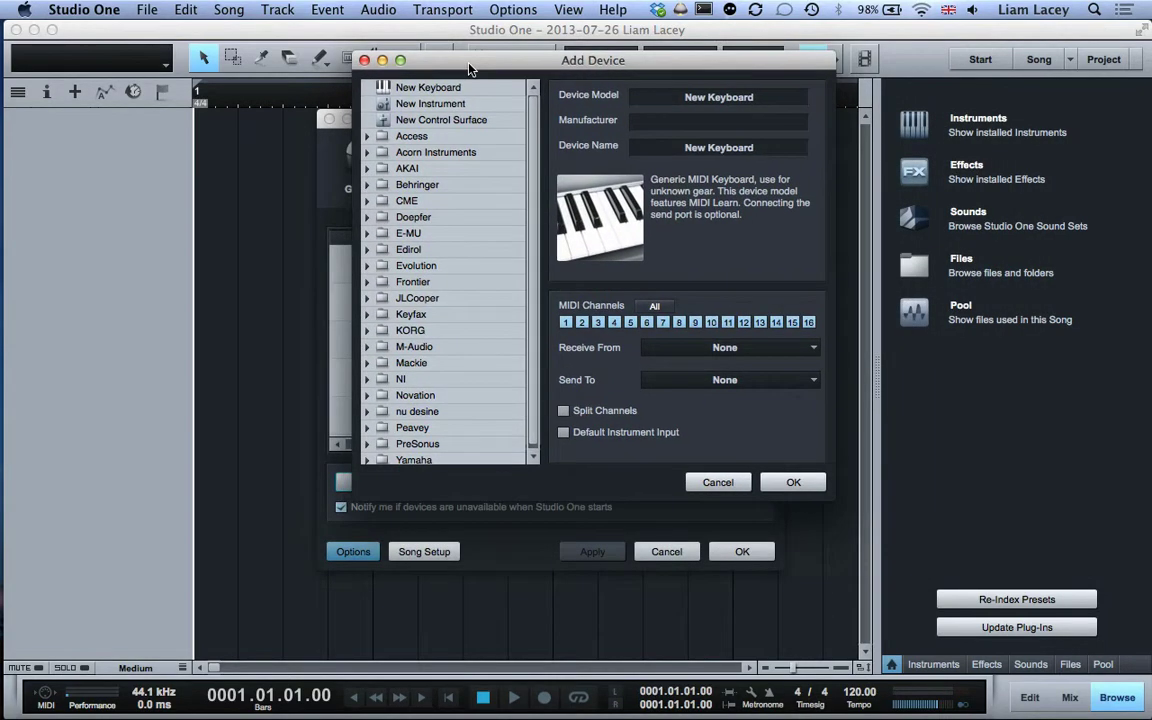
Step: Define the device as a New Keyboard with manufacturer "nu desine" and device name "AlphaSphere"
{"action": "left_click", "coordinate": [420, 90]}
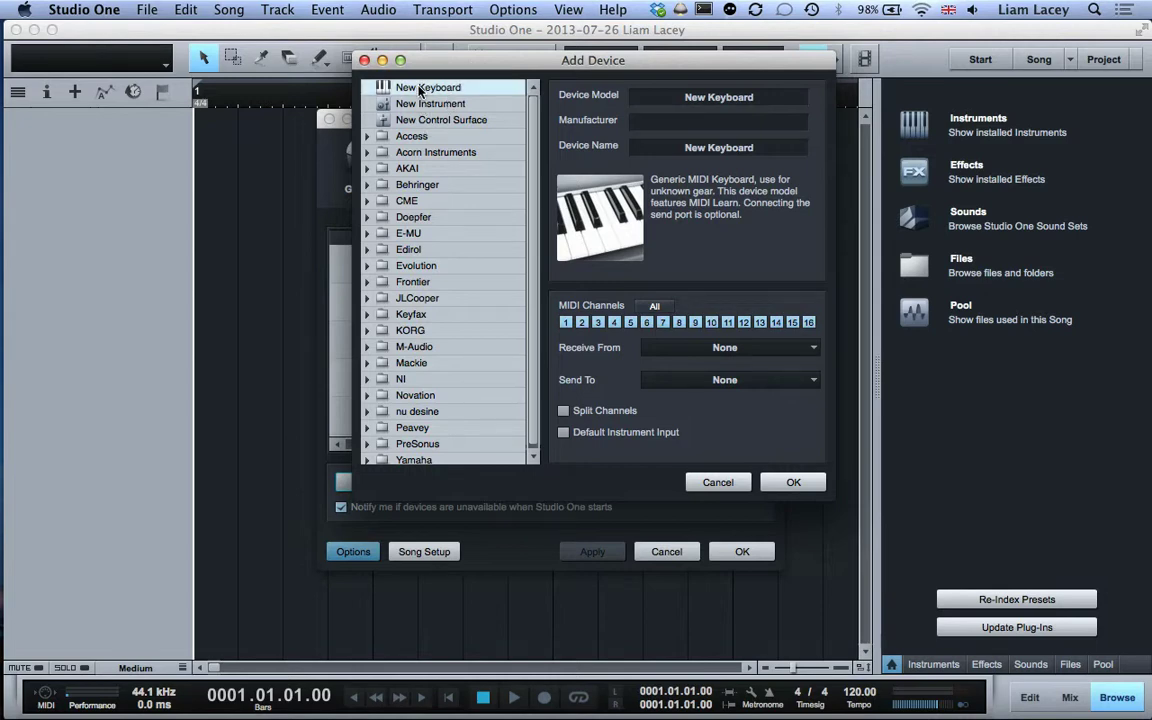
{"action": "left_click", "coordinate": [686, 122]}
{"action": "type", "text": "nu desine"}
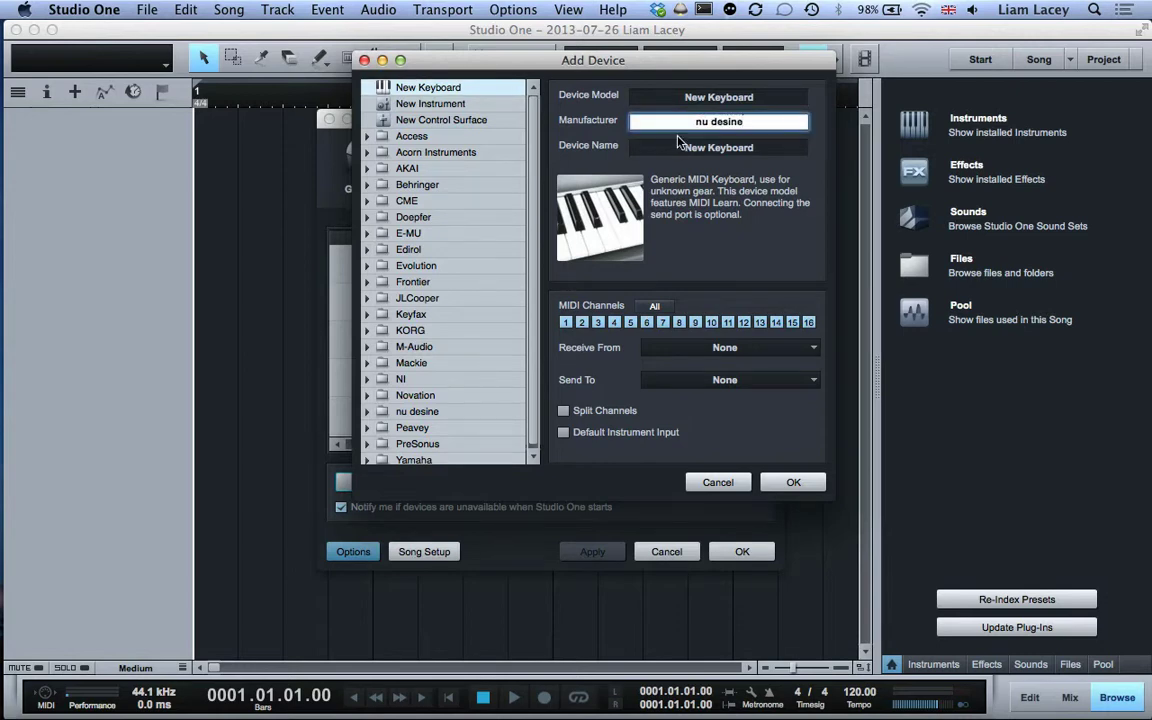
{"action": "left_click", "coordinate": [708, 145]}
{"action": "type", "text": "Al"}
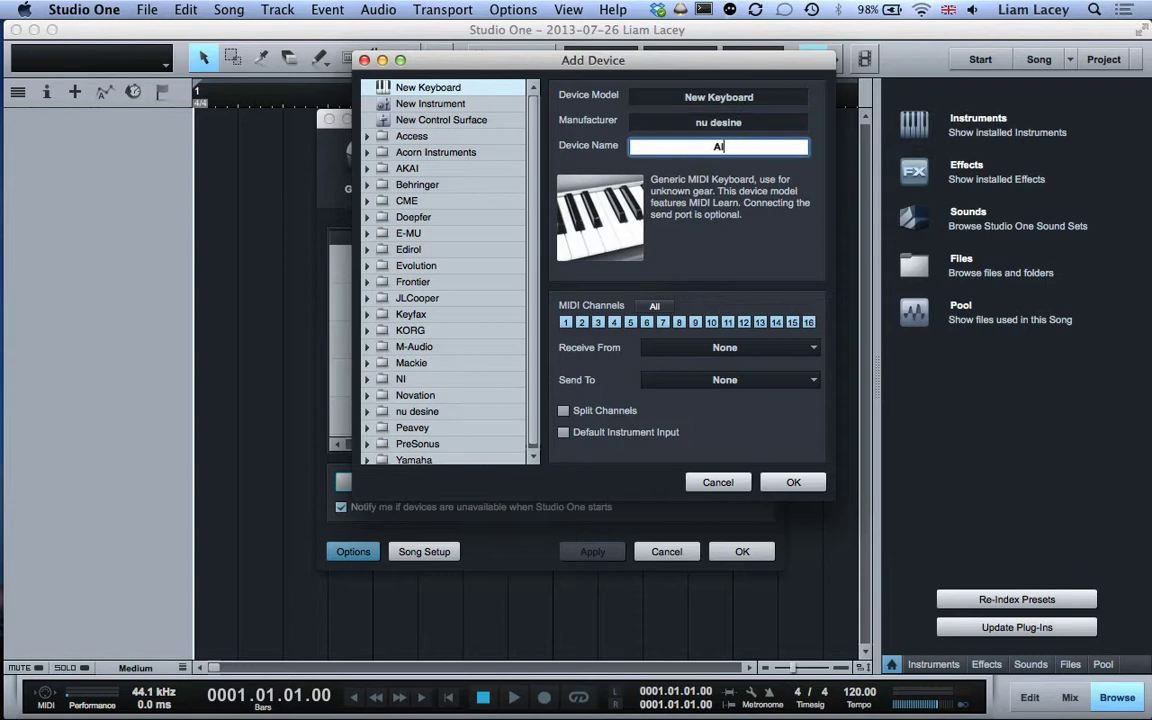
{"action": "type", "text": "phaSlphere"}
Step: Save the device with all MIDI channels, AlphaSphere for Receive From and Send To, and Split Channels and Default Instrument Input enabled
{"action": "left_click", "coordinate": [652, 306]}
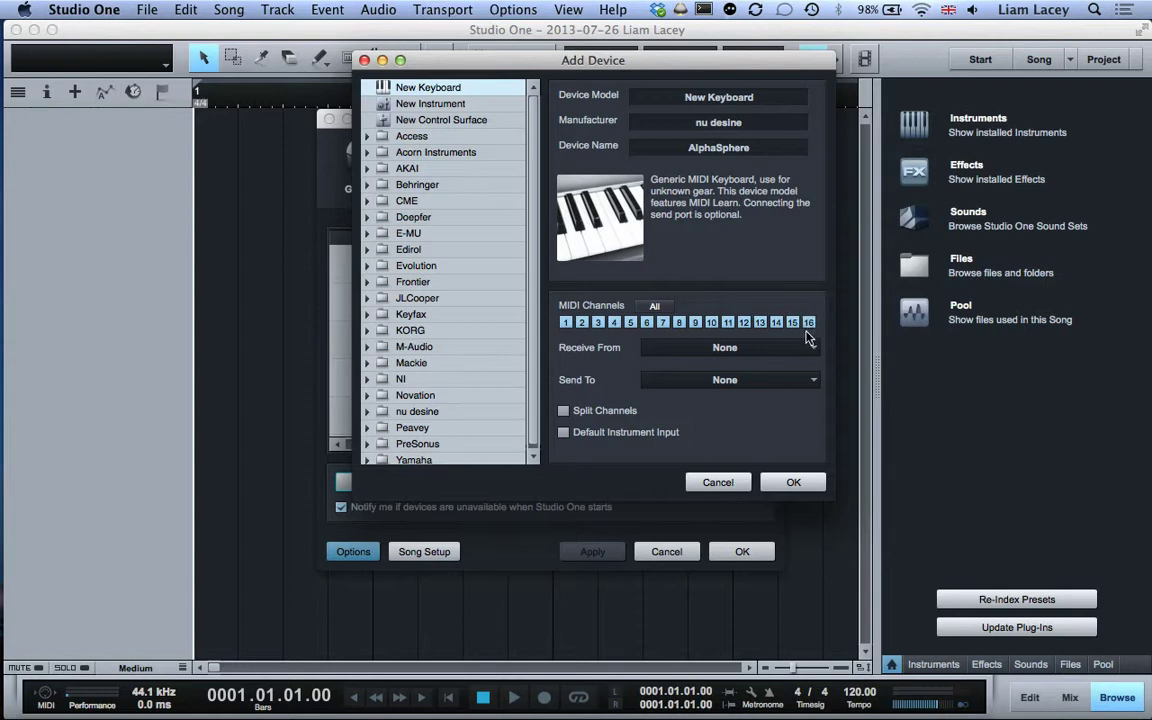
{"action": "left_click", "coordinate": [753, 348]}
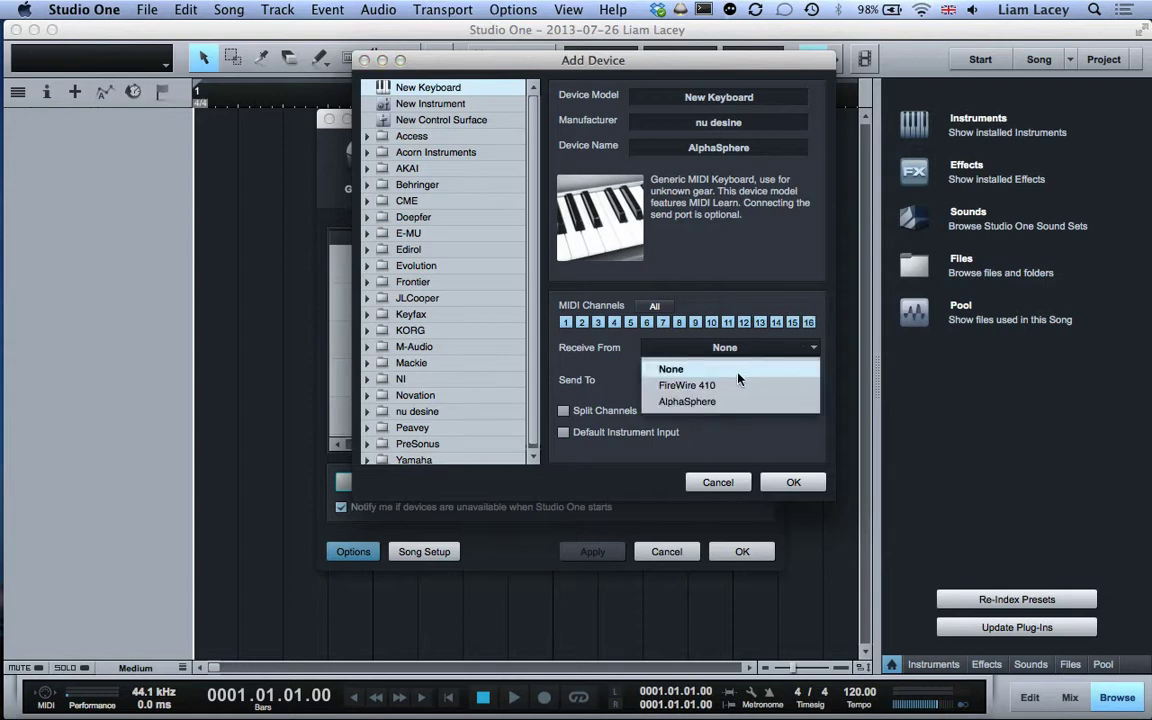
{"action": "left_click", "coordinate": [730, 401]}
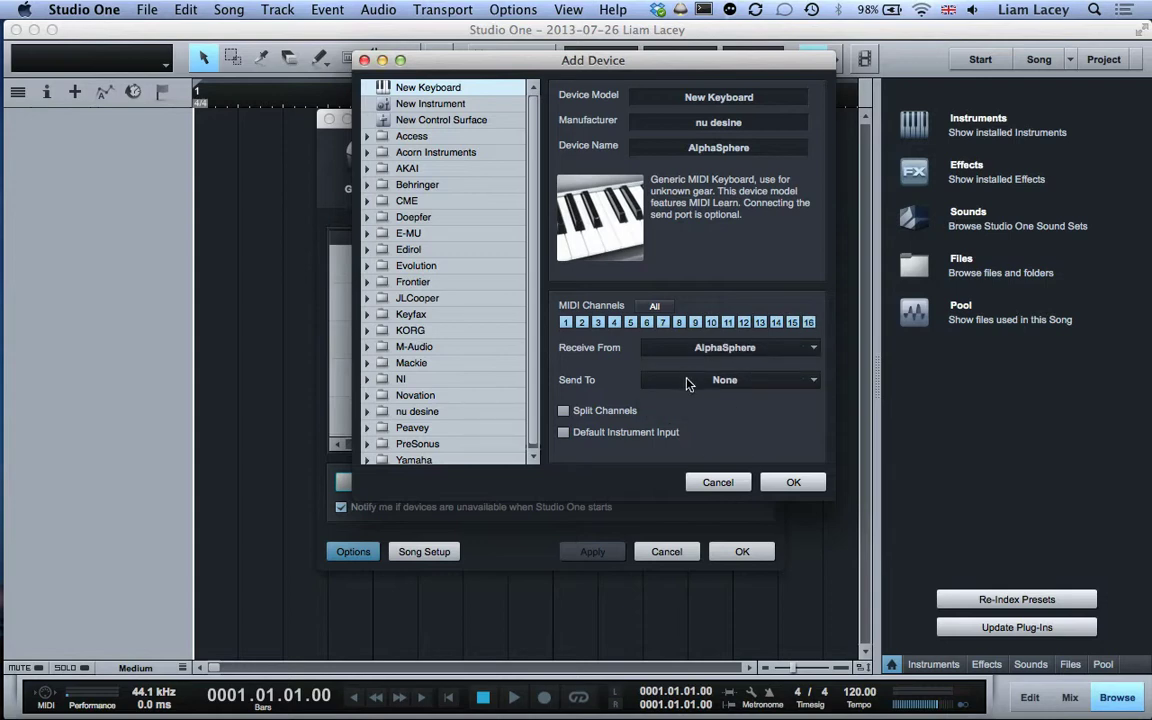
{"action": "left_click", "coordinate": [690, 380]}
{"action": "left_click", "coordinate": [688, 434]}
{"action": "left_click", "coordinate": [563, 412]}
{"action": "left_click", "coordinate": [563, 433]}
{"action": "left_click", "coordinate": [795, 482]}
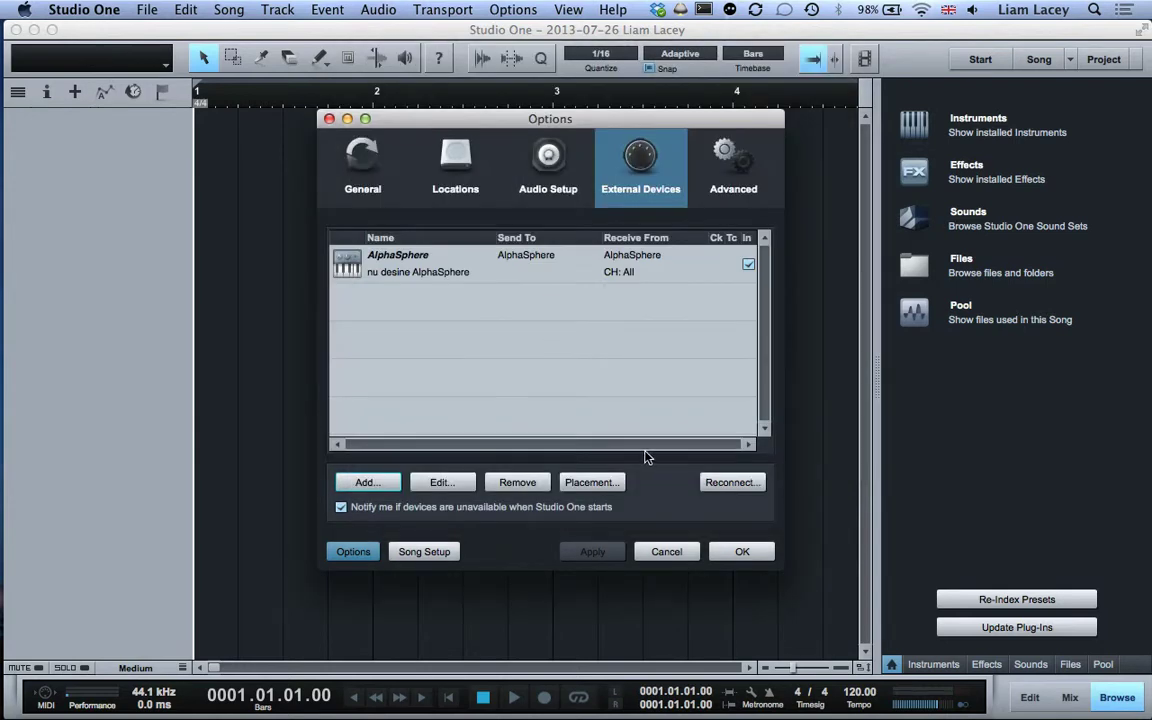
{"action": "left_click", "coordinate": [738, 553]}
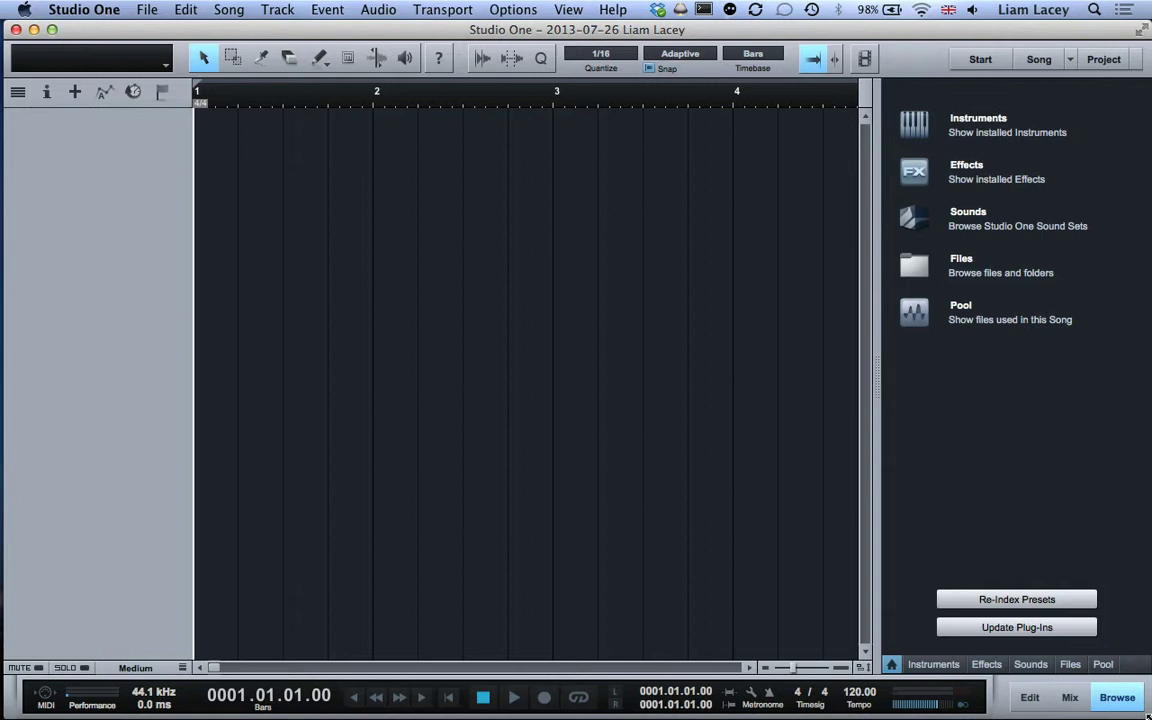
Step: Add three instrument tracks to the song
{"action": "left_click", "coordinate": [280, 12]}
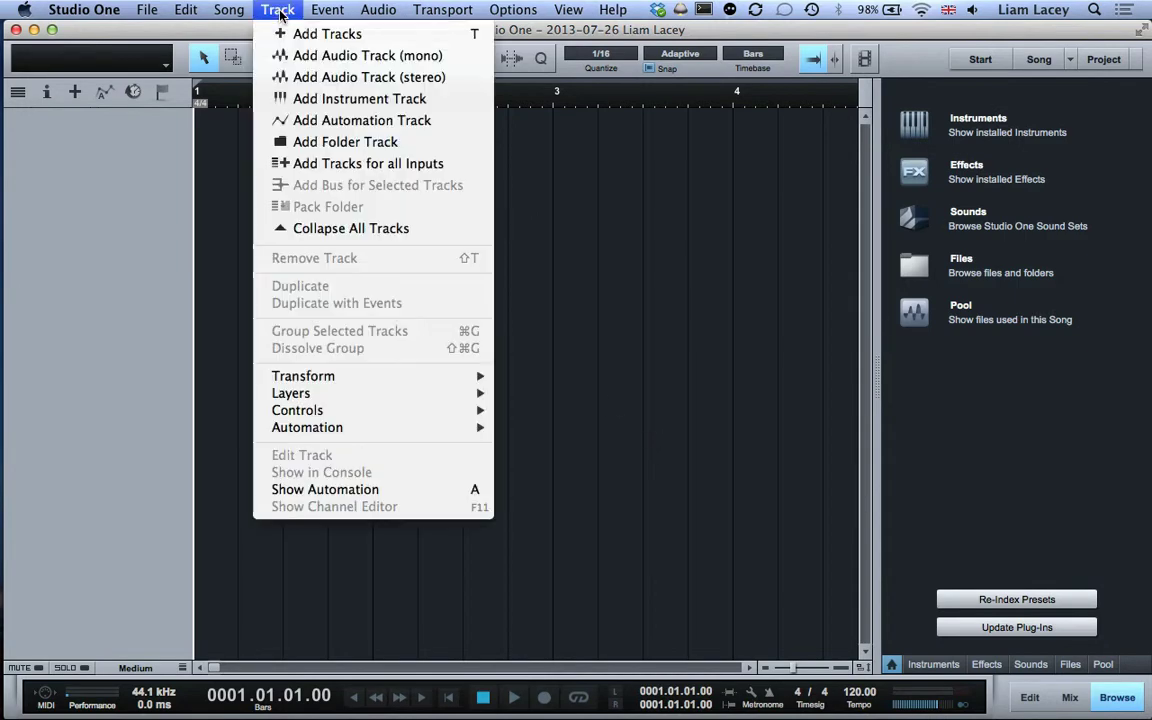
{"action": "left_click", "coordinate": [328, 100]}
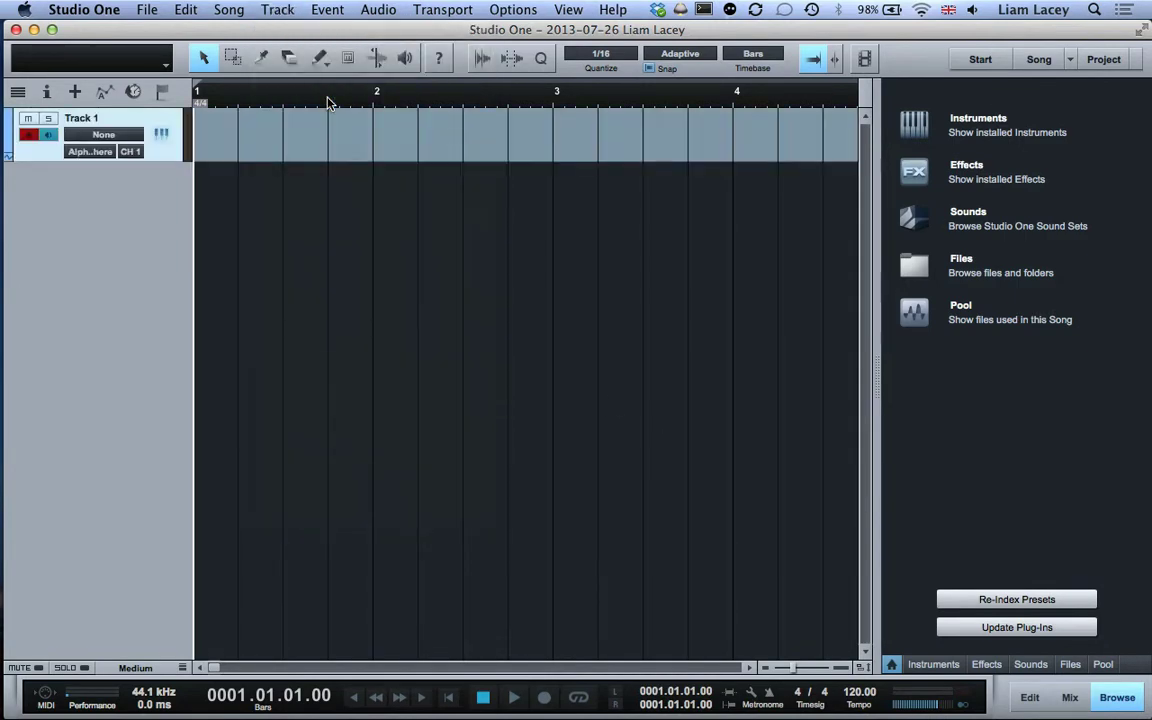
{"action": "left_click", "coordinate": [279, 11]}
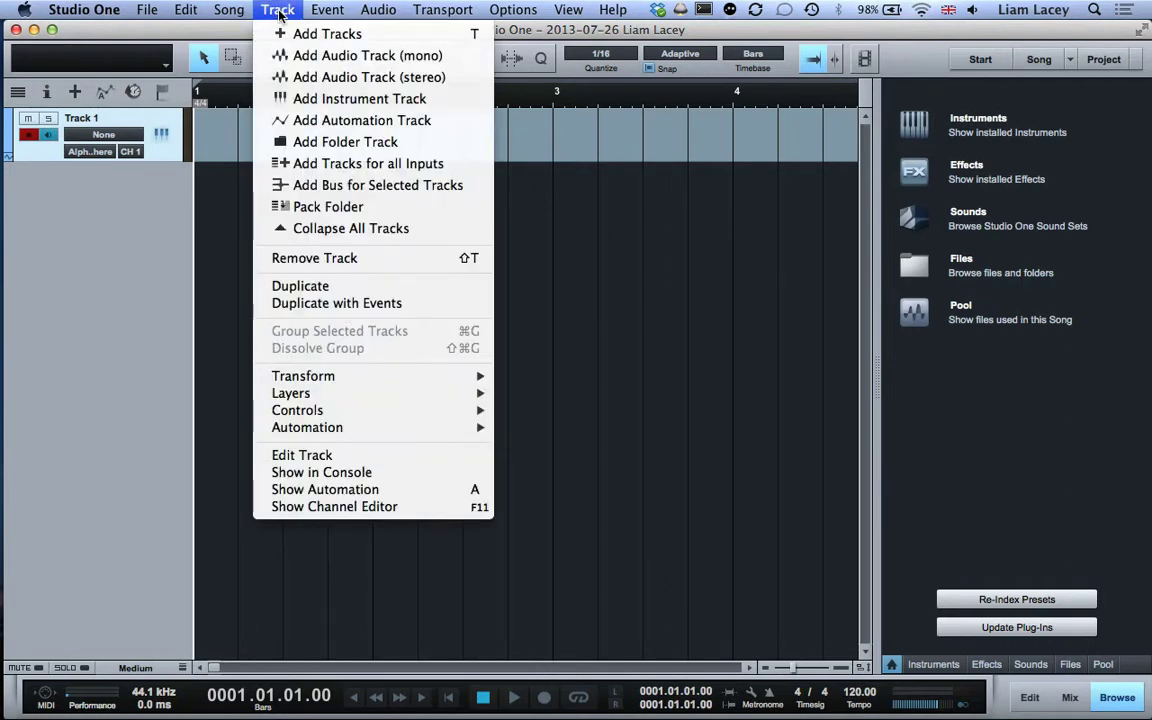
{"action": "left_click", "coordinate": [322, 104]}
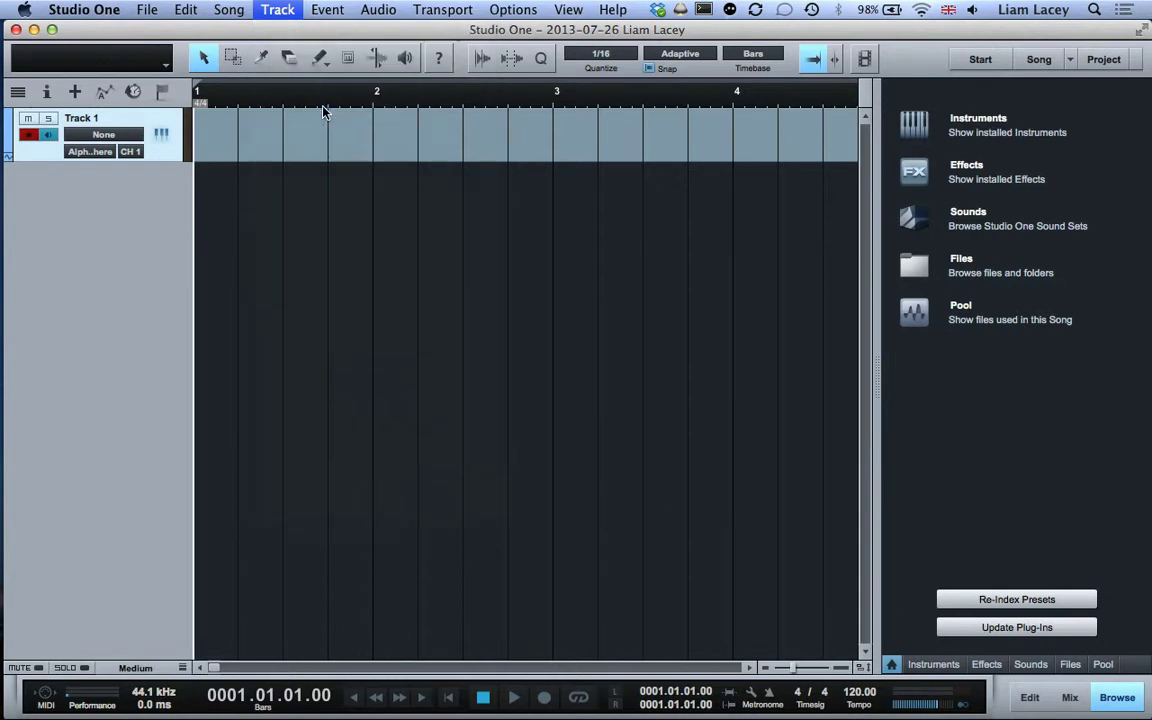
{"action": "left_click", "coordinate": [277, 10]}
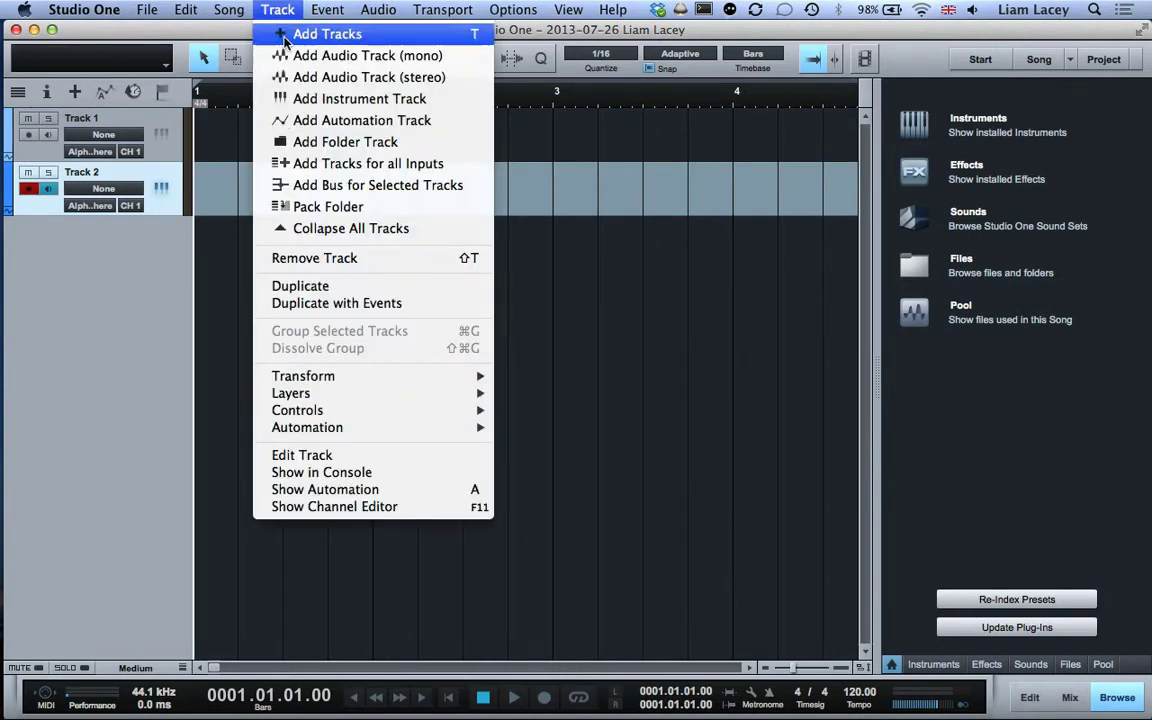
{"action": "left_click", "coordinate": [300, 98]}
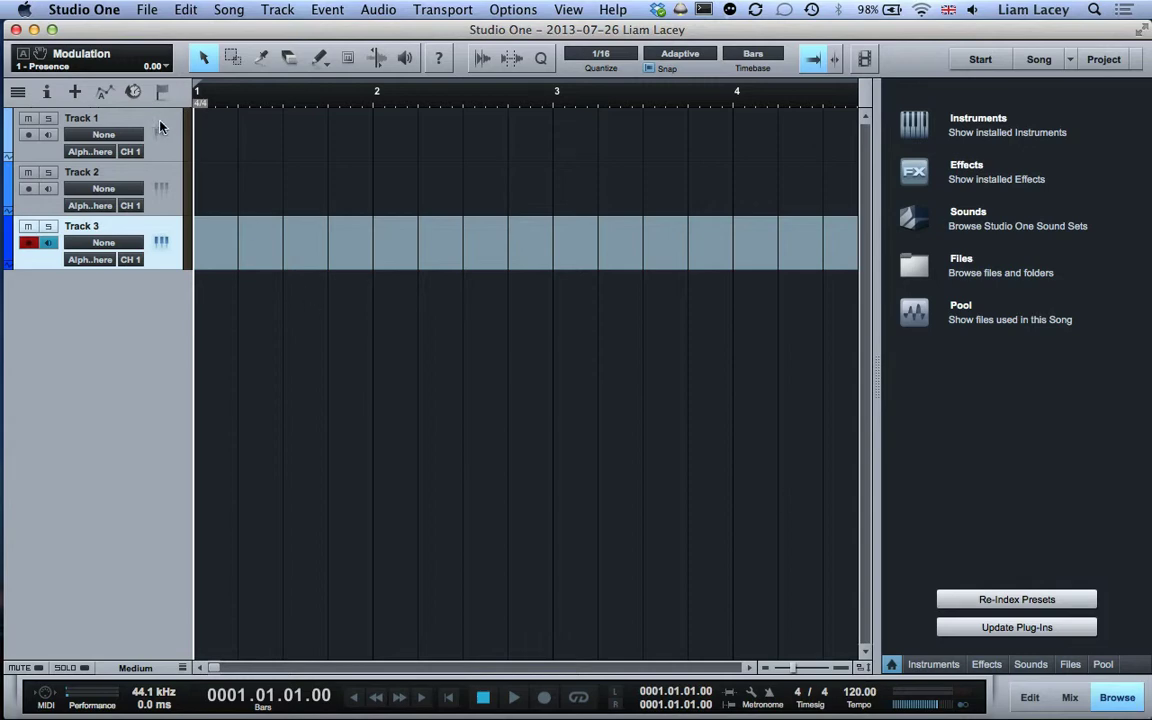
Step: Load the Presence keyboard preset Clavinet 1 onto Track 1 and close its instrument window
{"action": "left_click", "coordinate": [118, 117]}
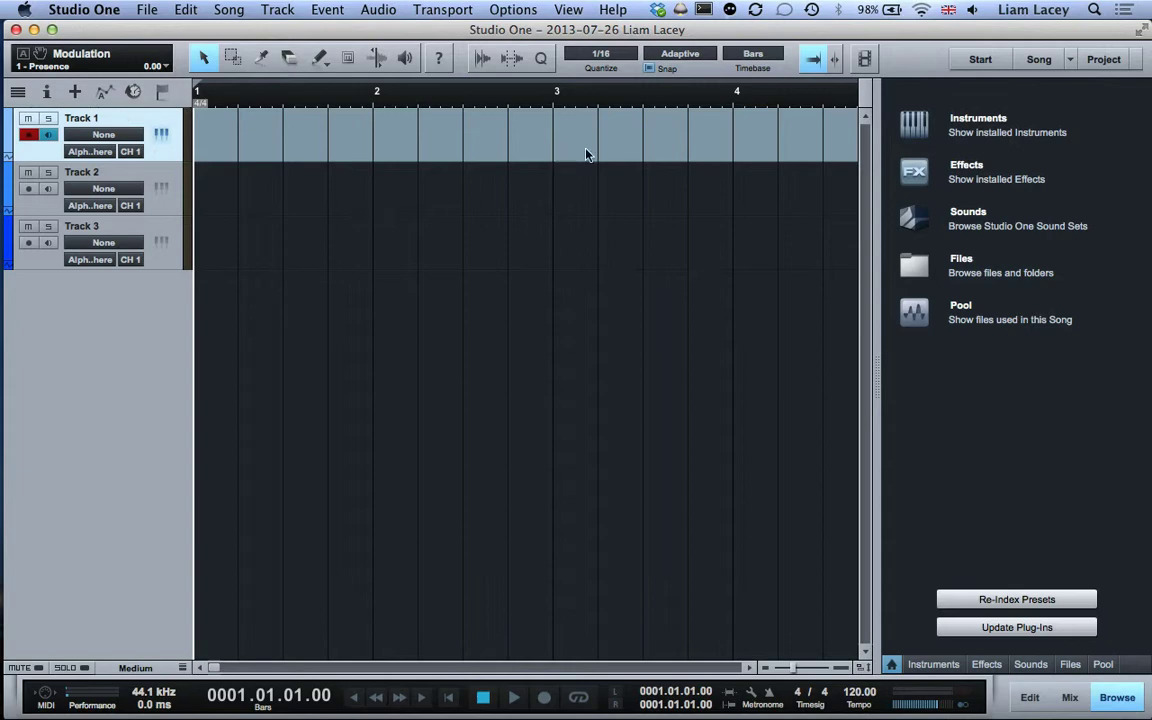
{"action": "left_click", "coordinate": [960, 121]}
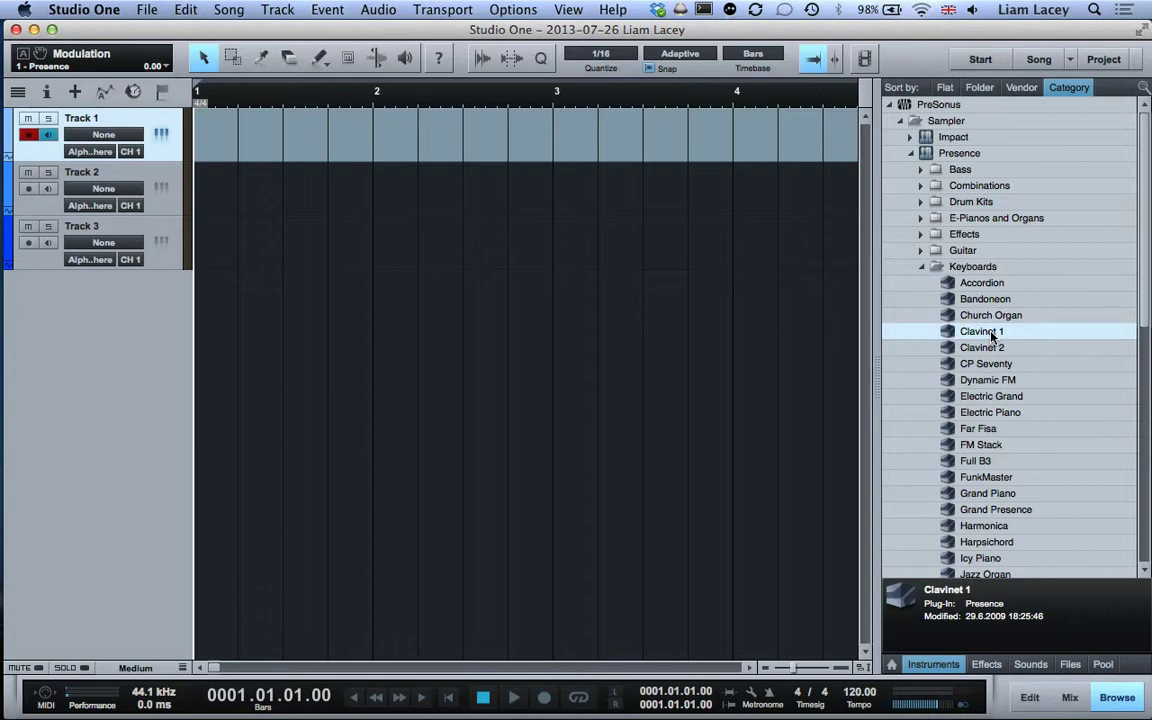
{"action": "left_click_drag", "start_coordinate": [991, 335], "coordinate": [230, 102]}
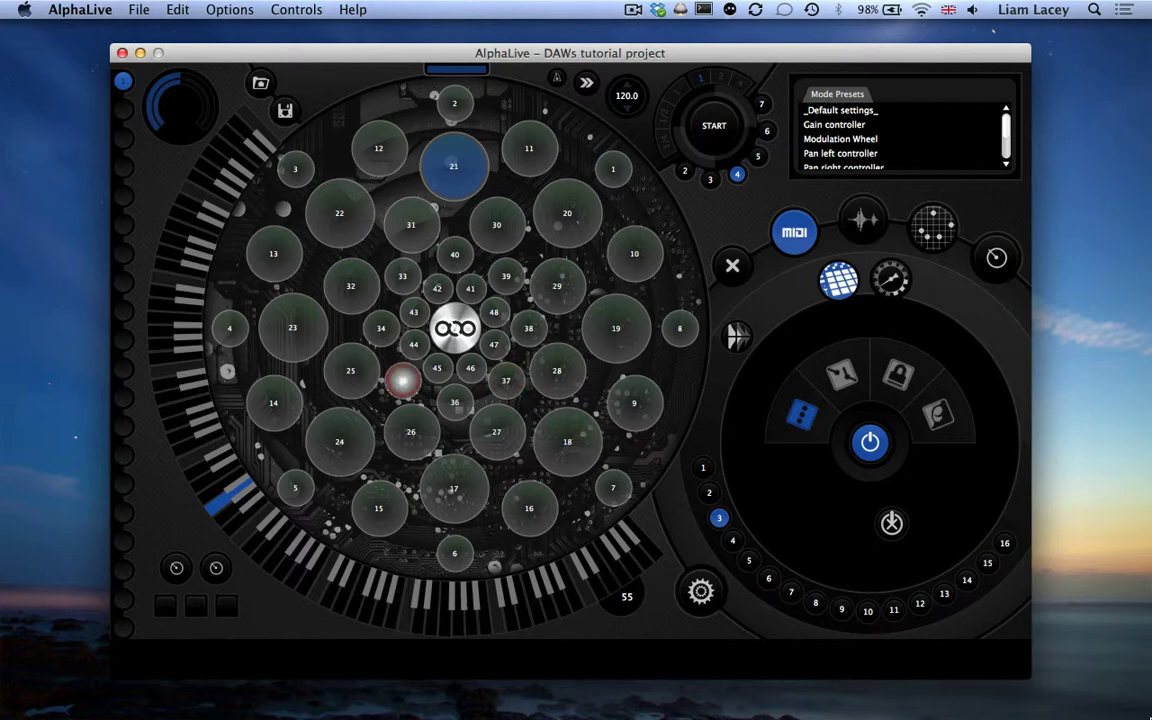
{"action": "key", "text": "ctrl+Right"}
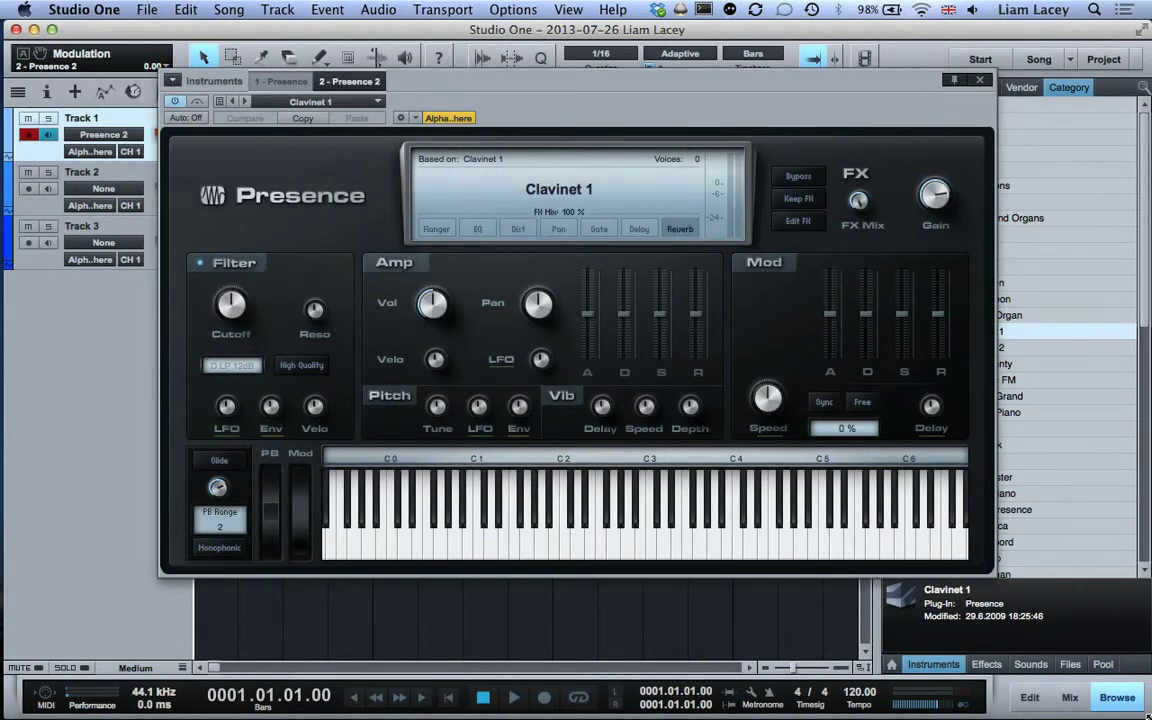
{"action": "left_click", "coordinate": [981, 79]}
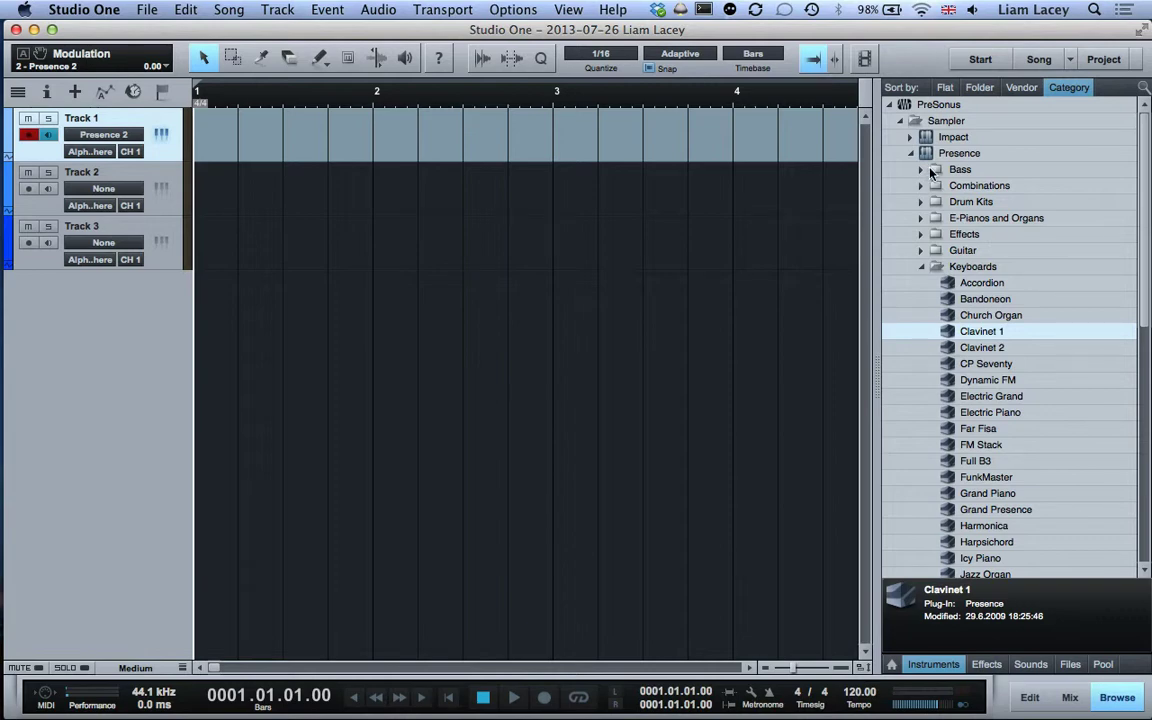
Step: Load the Dream Pad preset from the Synth Session pads onto Track 2 and close its instrument window
{"action": "scroll", "coordinate": [932, 197], "scroll_direction": "down", "scroll_amount": 10}
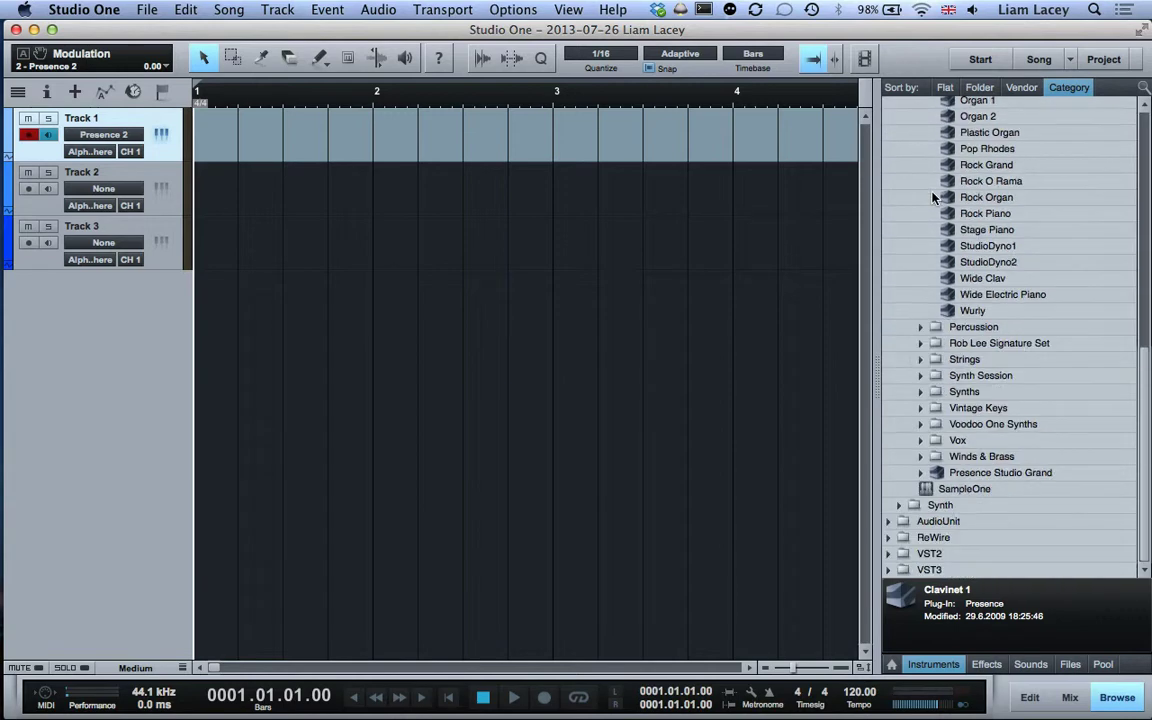
{"action": "left_click", "coordinate": [920, 377]}
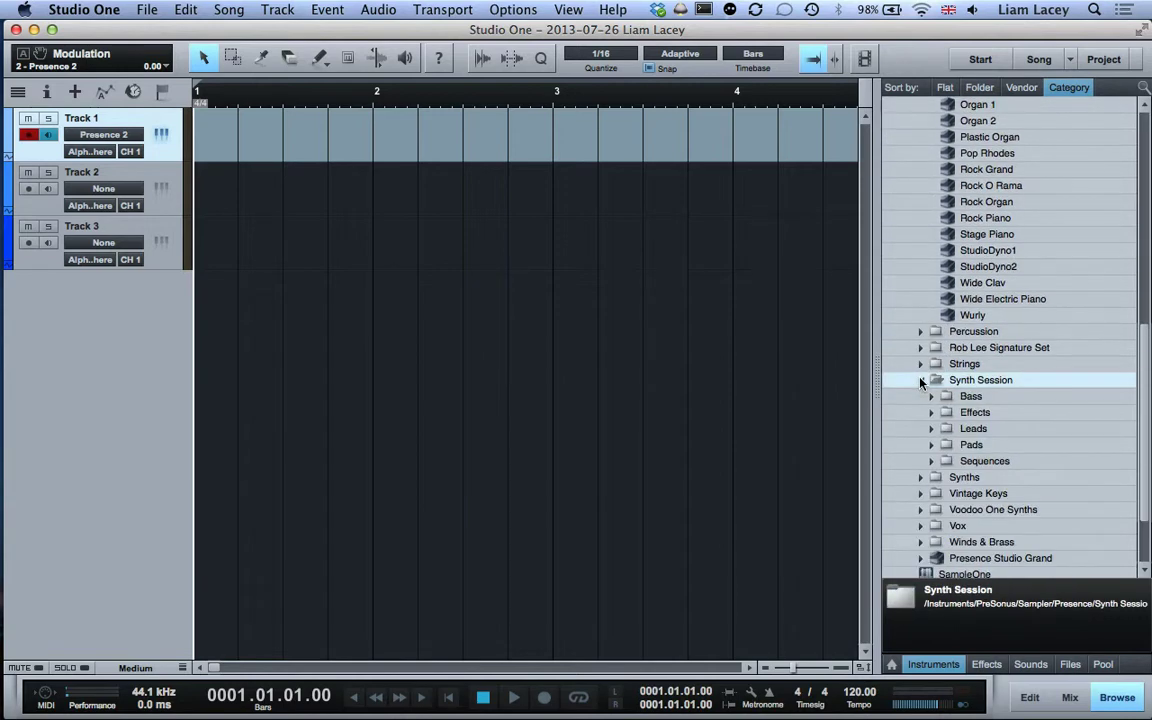
{"action": "left_click", "coordinate": [932, 446]}
{"action": "scroll", "coordinate": [965, 497], "scroll_direction": "down", "scroll_amount": 4}
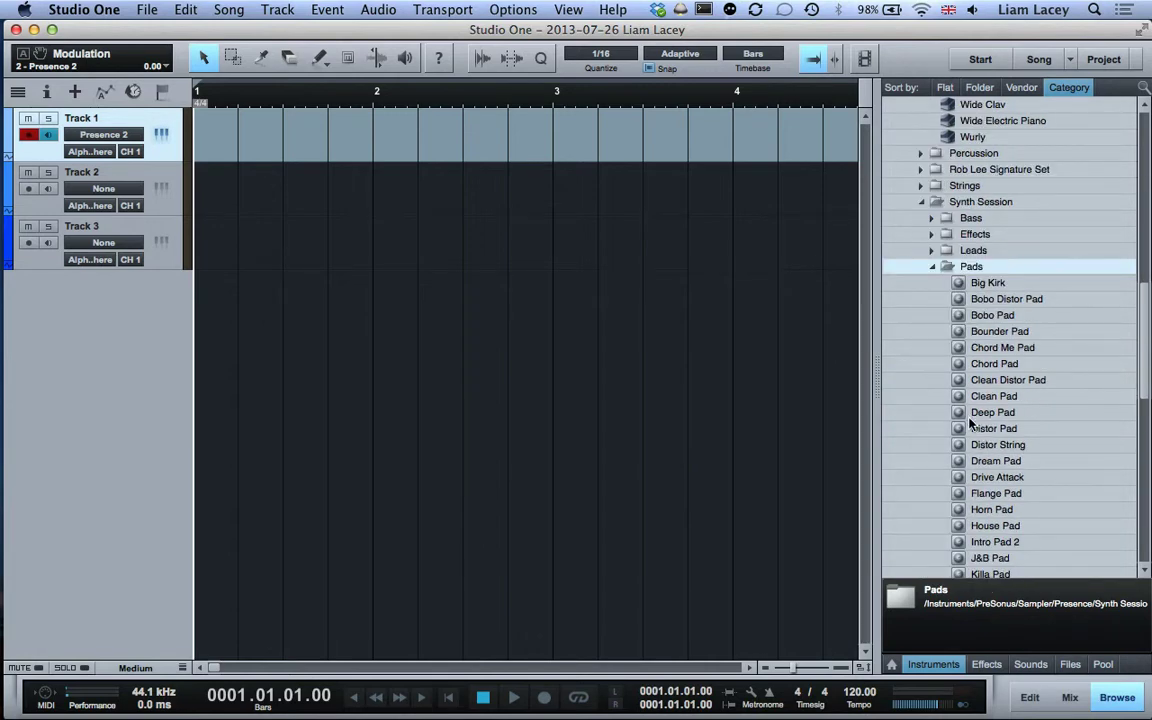
{"action": "left_click_drag", "start_coordinate": [990, 461], "coordinate": [318, 193]}
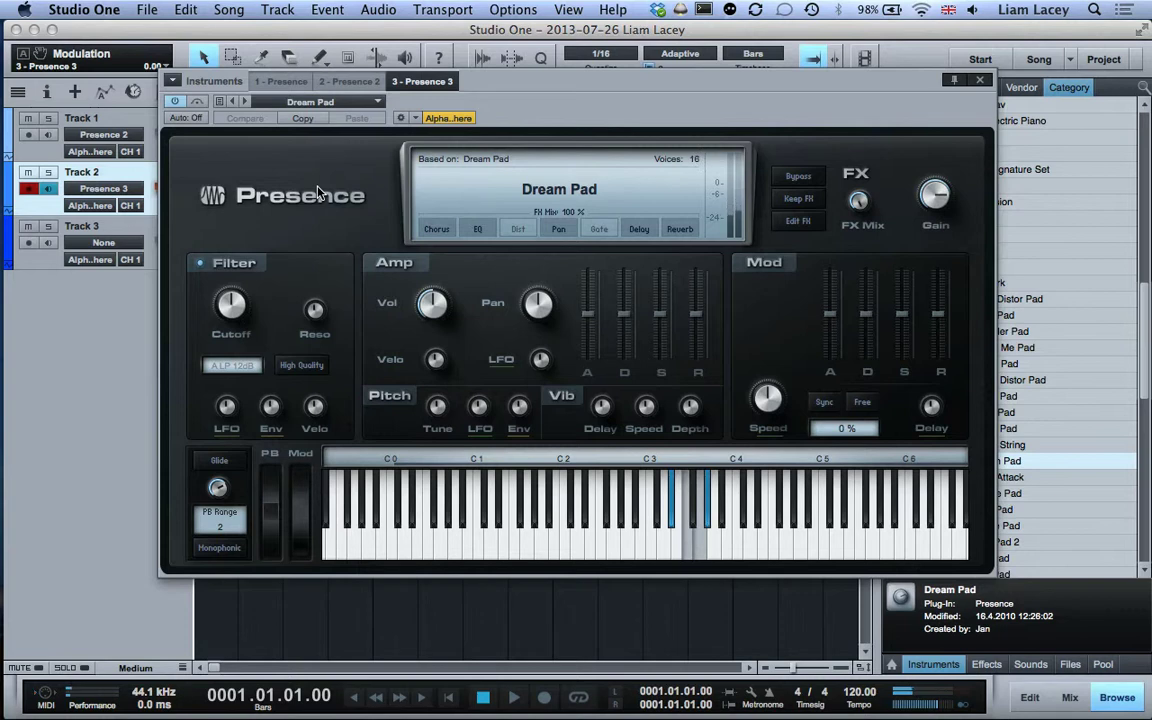
{"action": "left_click", "coordinate": [977, 81]}
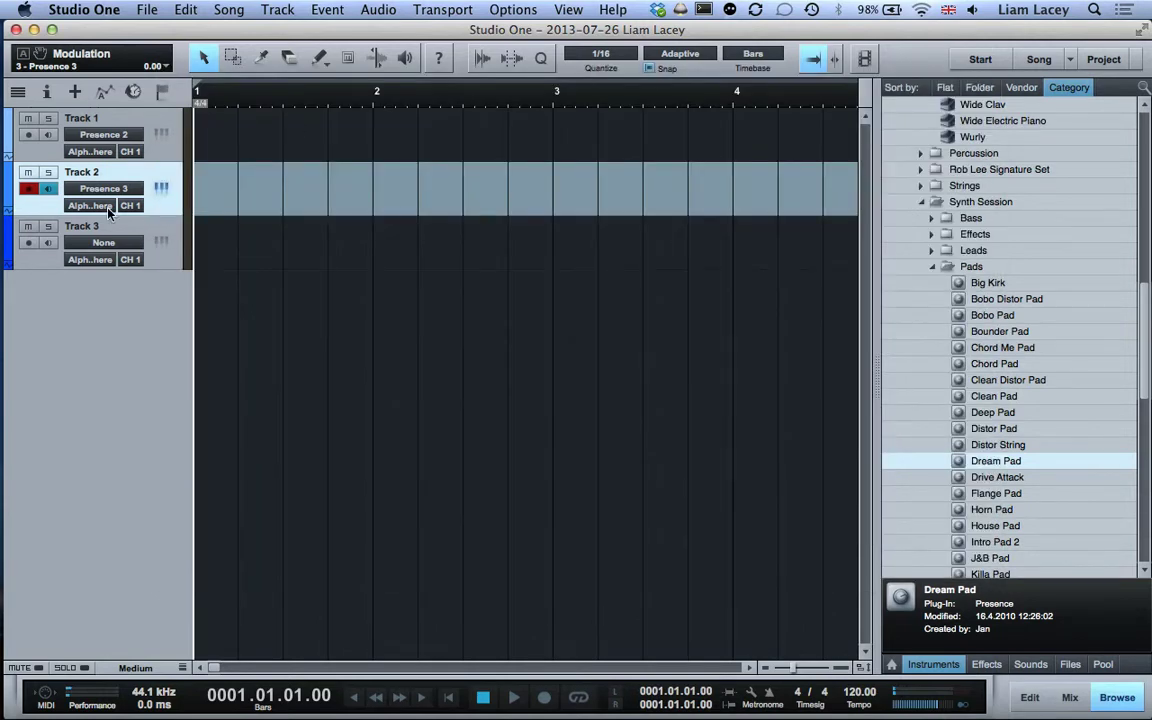
Step: Load the Presence bass preset Dance Bass onto Track 3 and close its instrument window
{"action": "key", "text": "Down"}
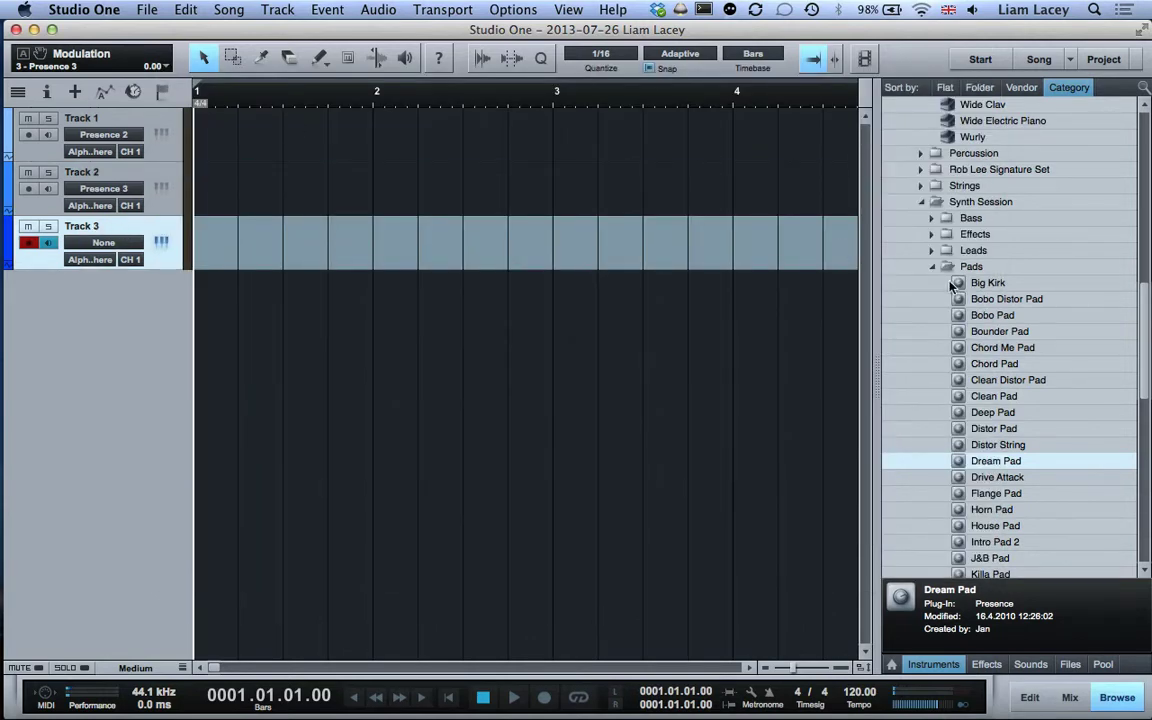
{"action": "scroll", "coordinate": [1016, 319], "scroll_direction": "up", "scroll_amount": 10}
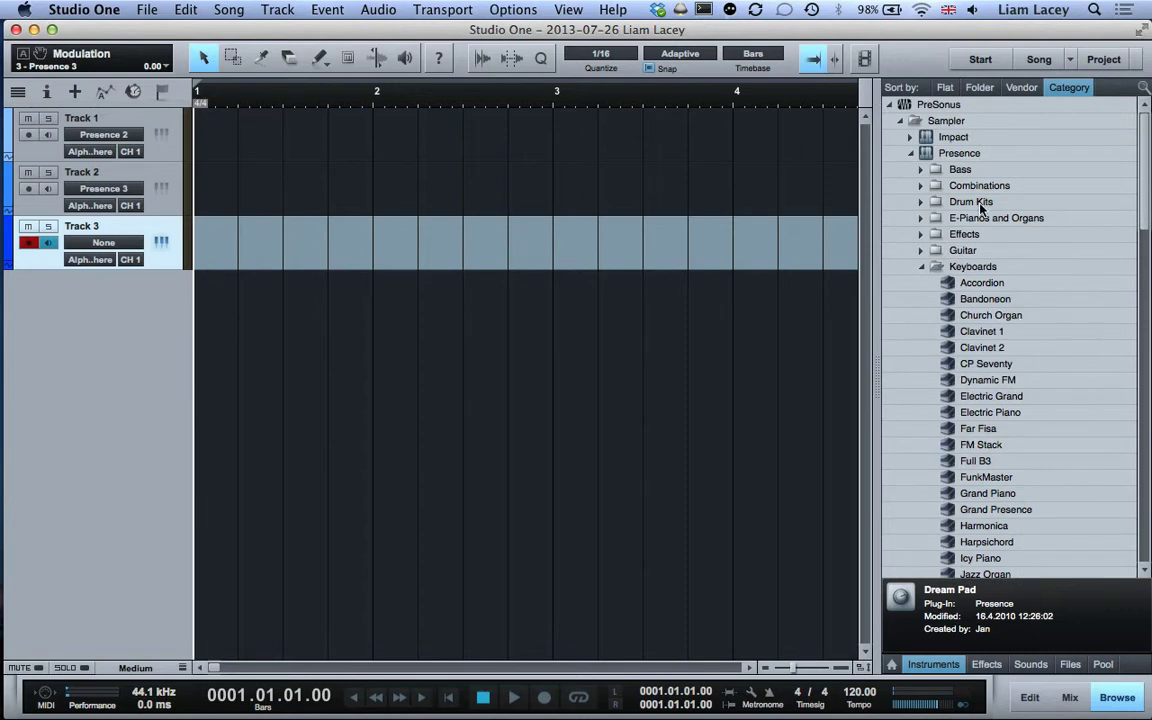
{"action": "left_click", "coordinate": [920, 170]}
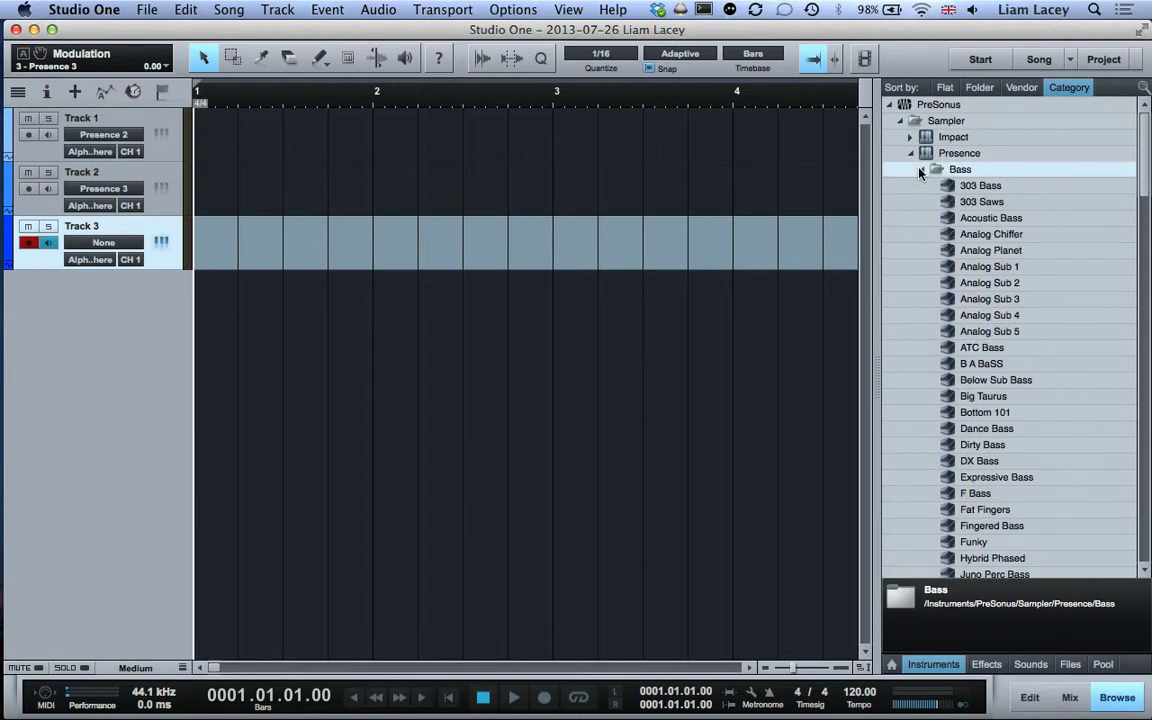
{"action": "scroll", "coordinate": [970, 231], "scroll_direction": "down", "scroll_amount": 2}
{"action": "scroll", "coordinate": [972, 229], "scroll_direction": "down", "scroll_amount": 1}
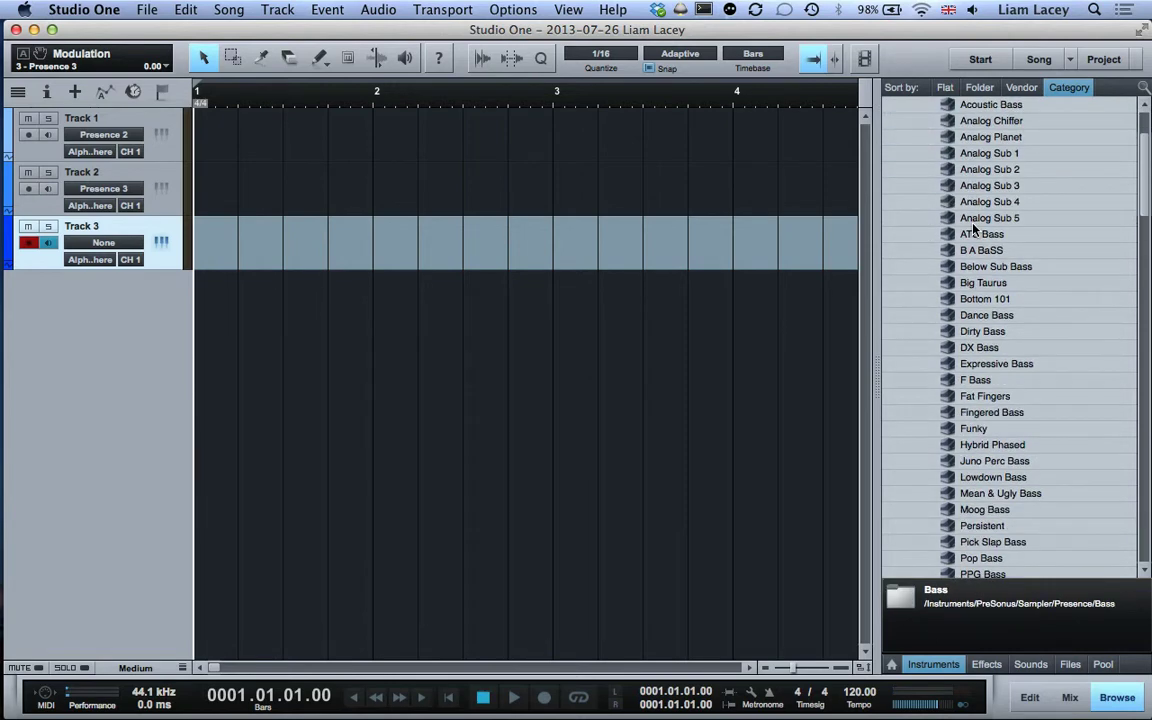
{"action": "scroll", "coordinate": [973, 229], "scroll_direction": "down", "scroll_amount": 4}
{"action": "scroll", "coordinate": [973, 229], "scroll_direction": "up", "scroll_amount": 8}
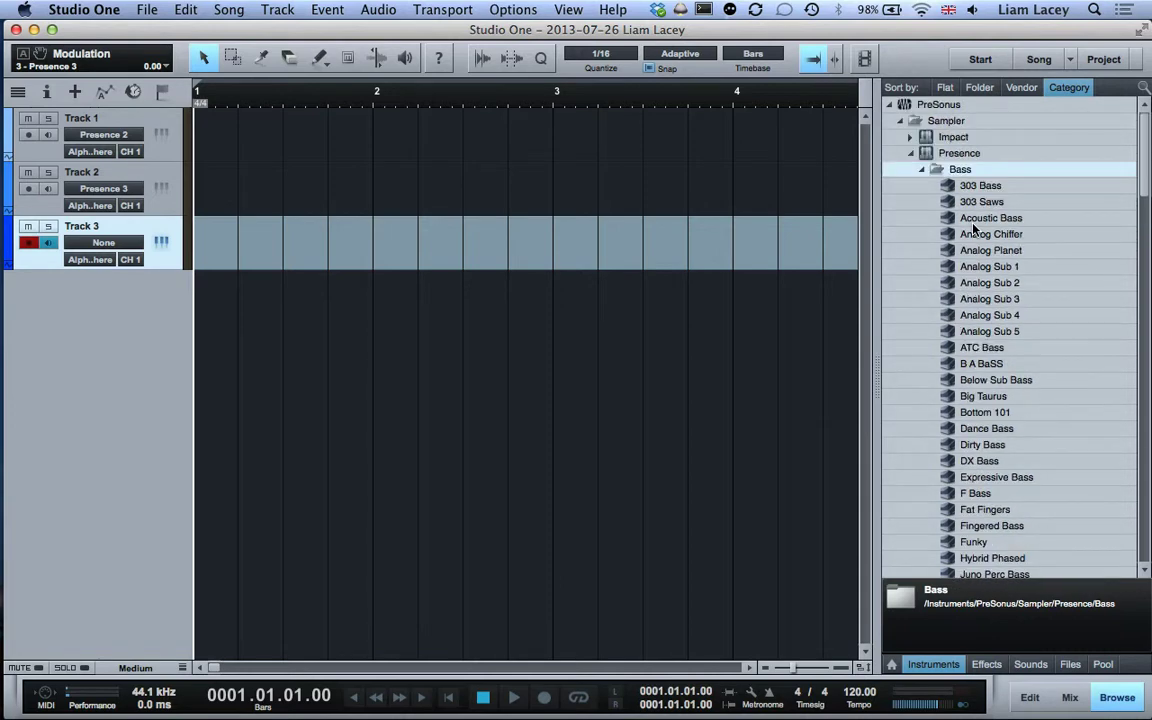
{"action": "scroll", "coordinate": [973, 229], "scroll_direction": "down", "scroll_amount": 1}
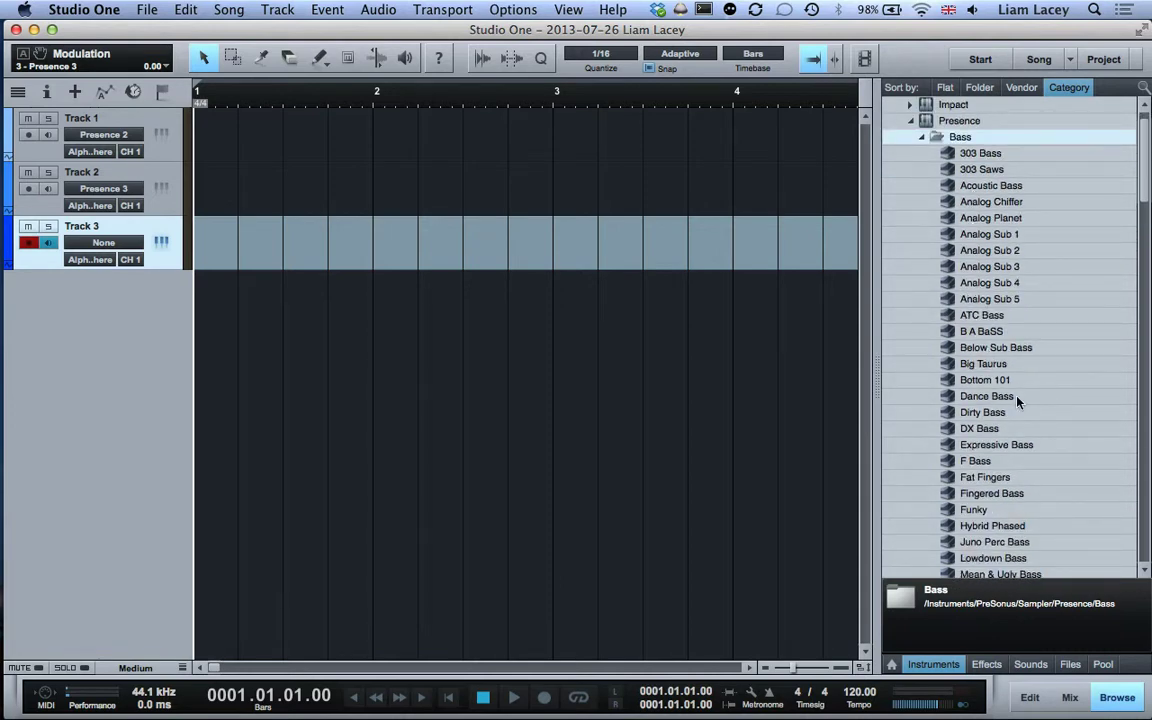
{"action": "left_click_drag", "start_coordinate": [1018, 401], "coordinate": [506, 243]}
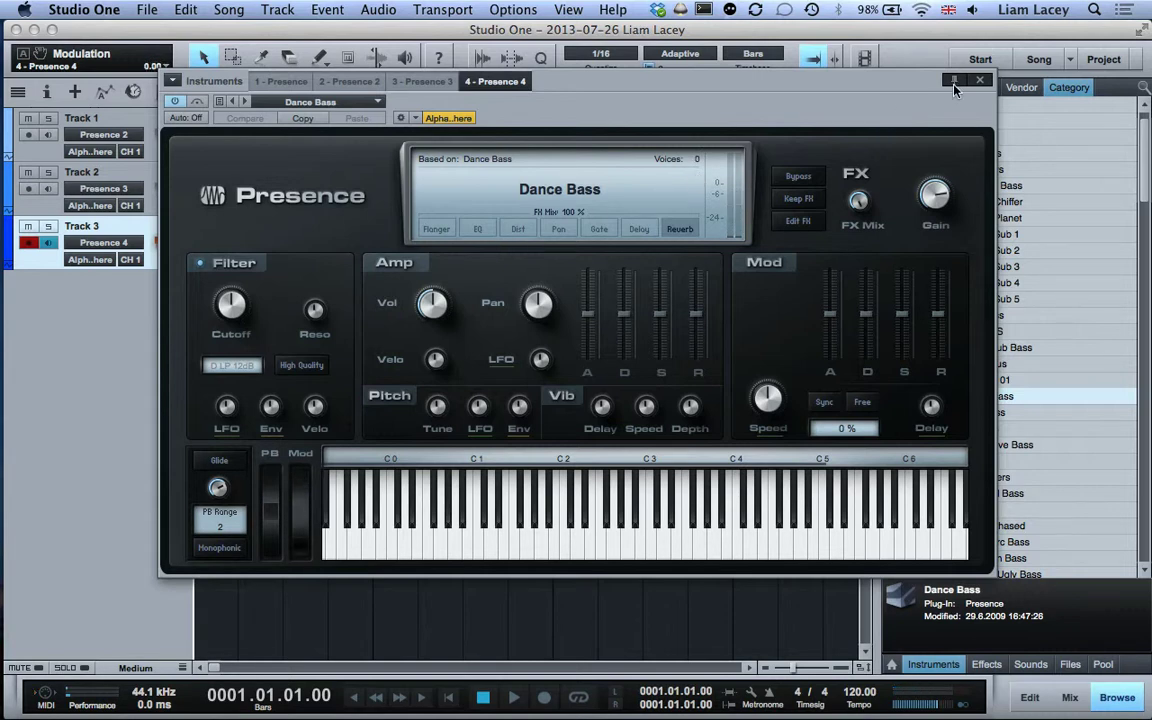
{"action": "left_click", "coordinate": [984, 82]}
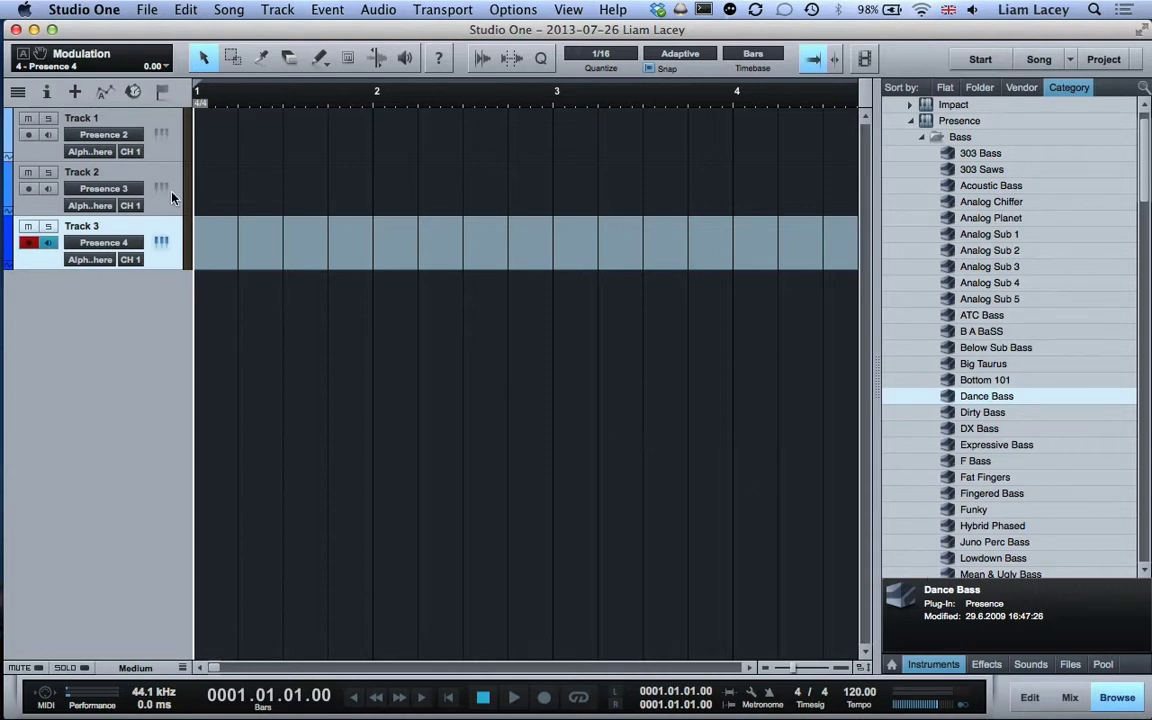
Step: Set the AlphaSphere input channels to CH 1 for Track 1, CH 2 for Track 2 and CH 3 for Track 3
{"action": "left_click", "coordinate": [122, 118]}
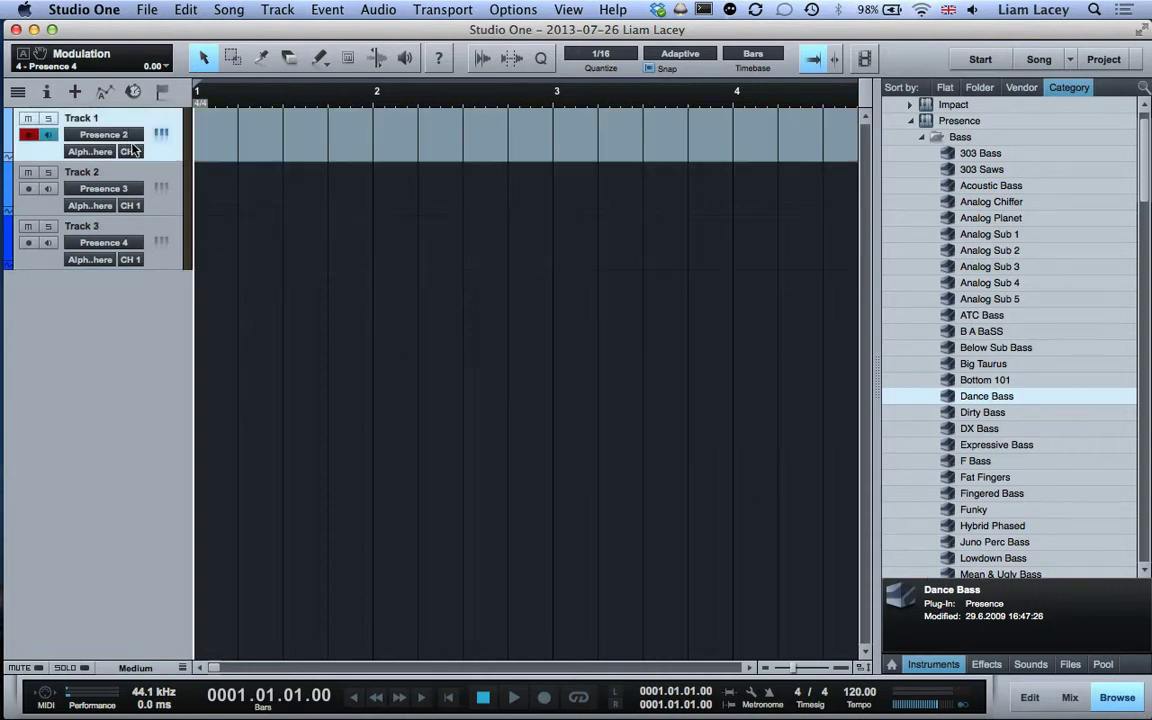
{"action": "left_click", "coordinate": [131, 152]}
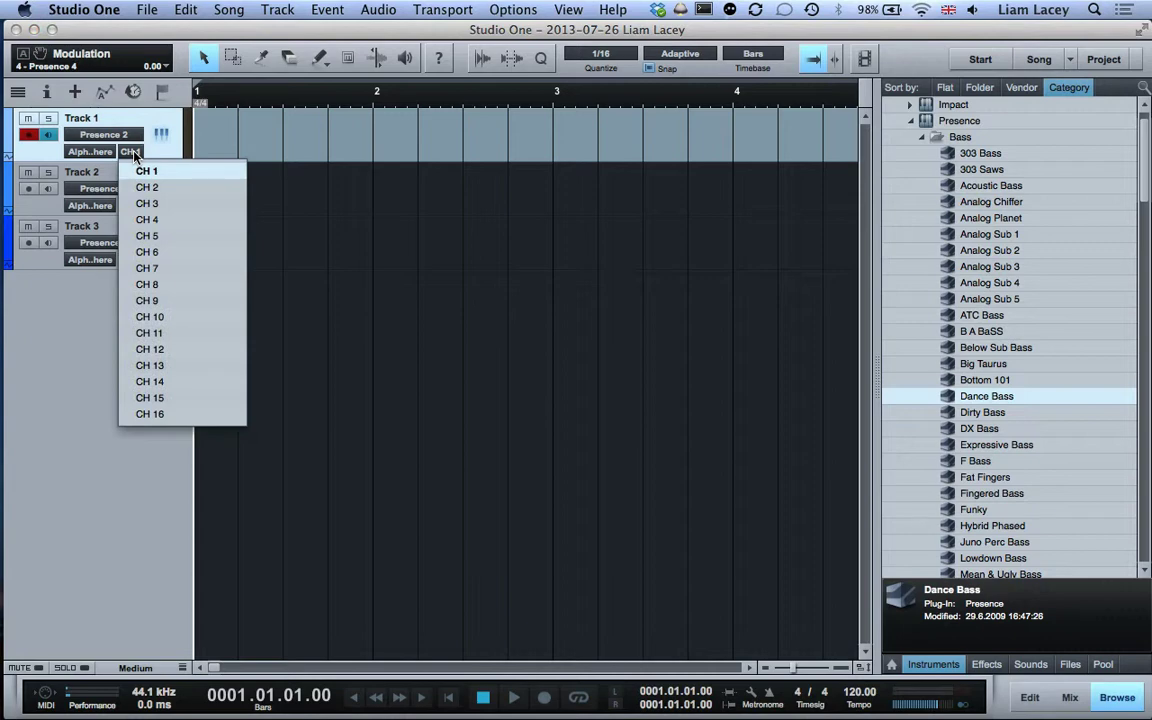
{"action": "left_click", "coordinate": [143, 171]}
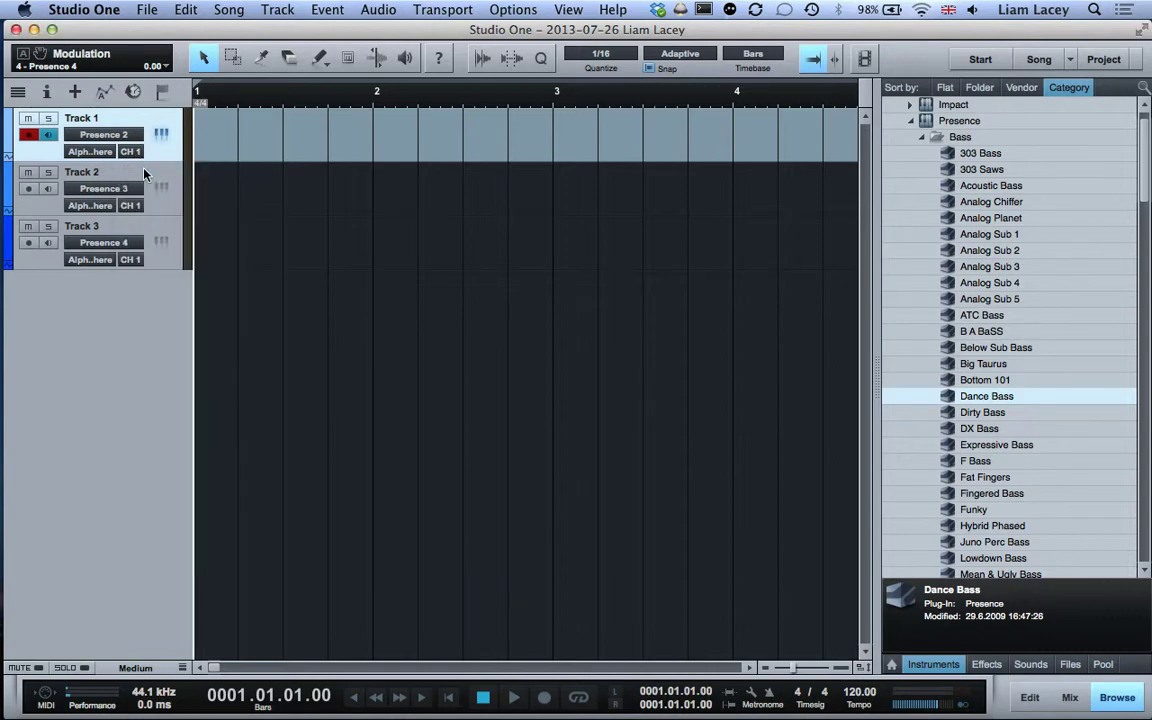
{"action": "left_click", "coordinate": [134, 207]}
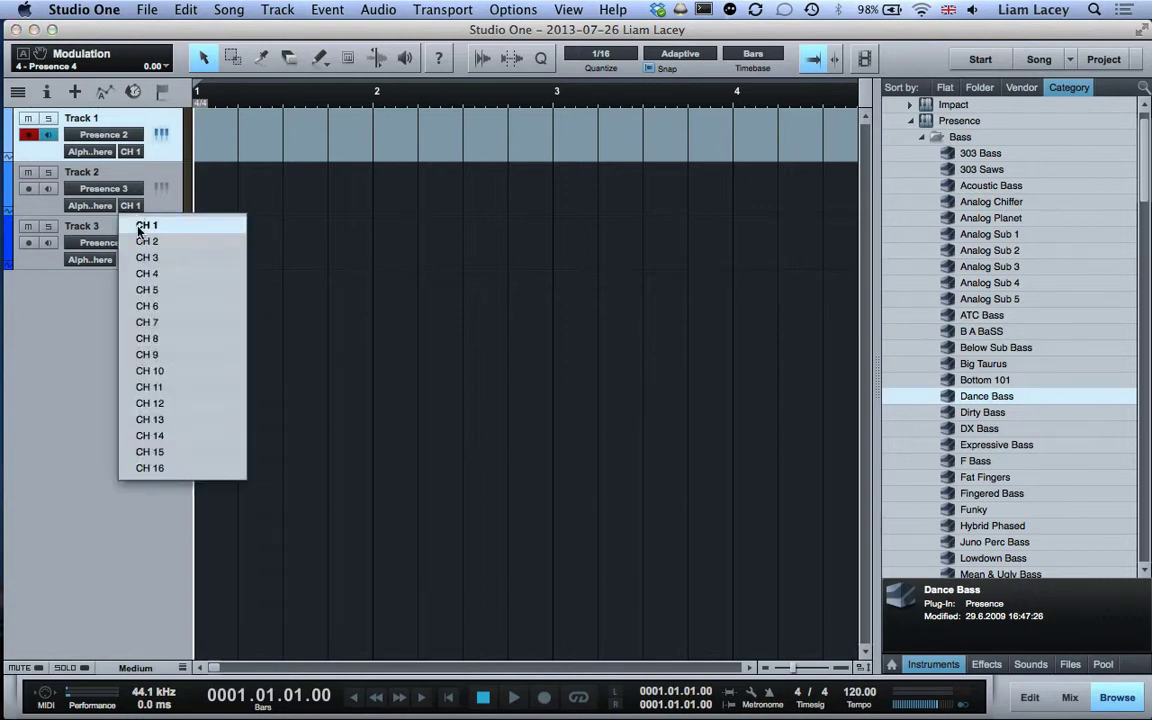
{"action": "left_click", "coordinate": [142, 241]}
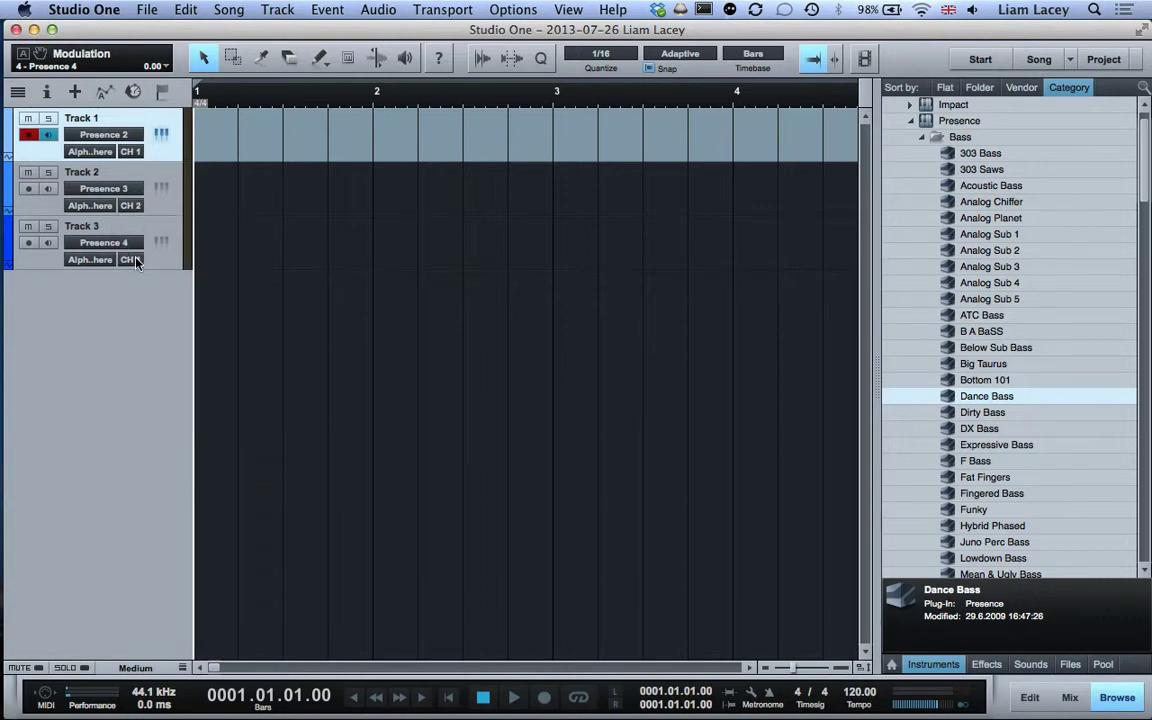
{"action": "left_click", "coordinate": [135, 260]}
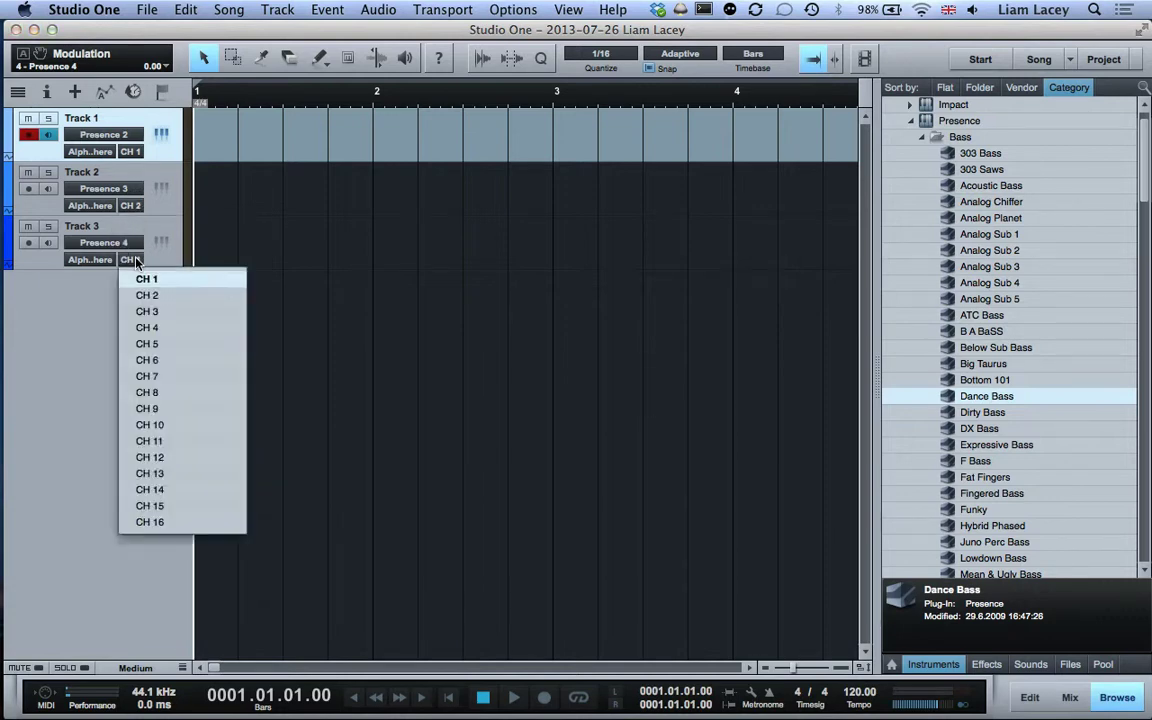
{"action": "left_click", "coordinate": [147, 311]}
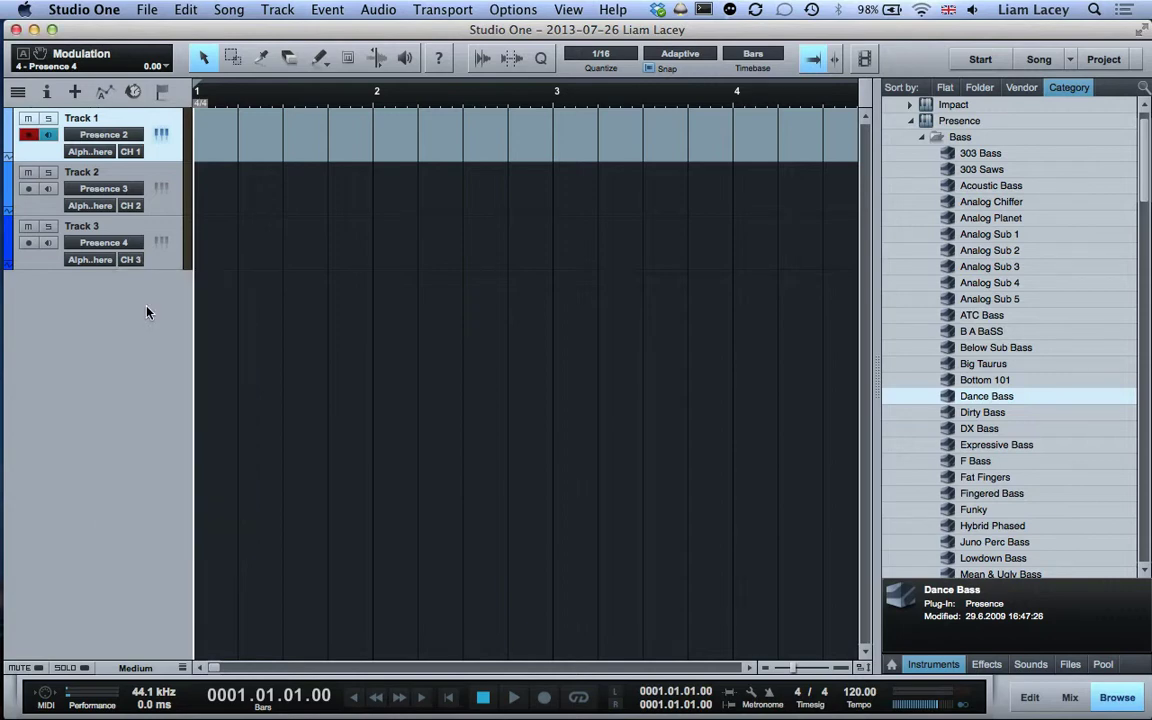
Step: Arm Tracks 2 and 3 for recording alongside Track 1
{"action": "left_click", "coordinate": [28, 189]}
{"action": "left_click", "coordinate": [28, 243]}
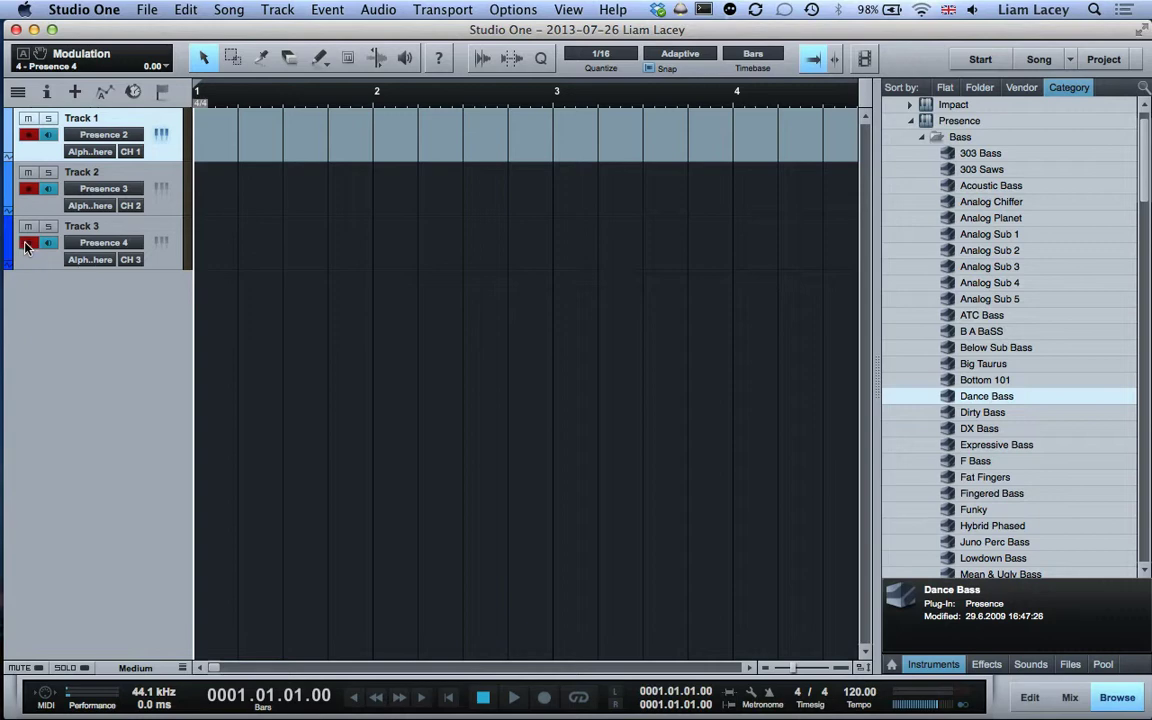
{"action": "left_click", "coordinate": [33, 135]}
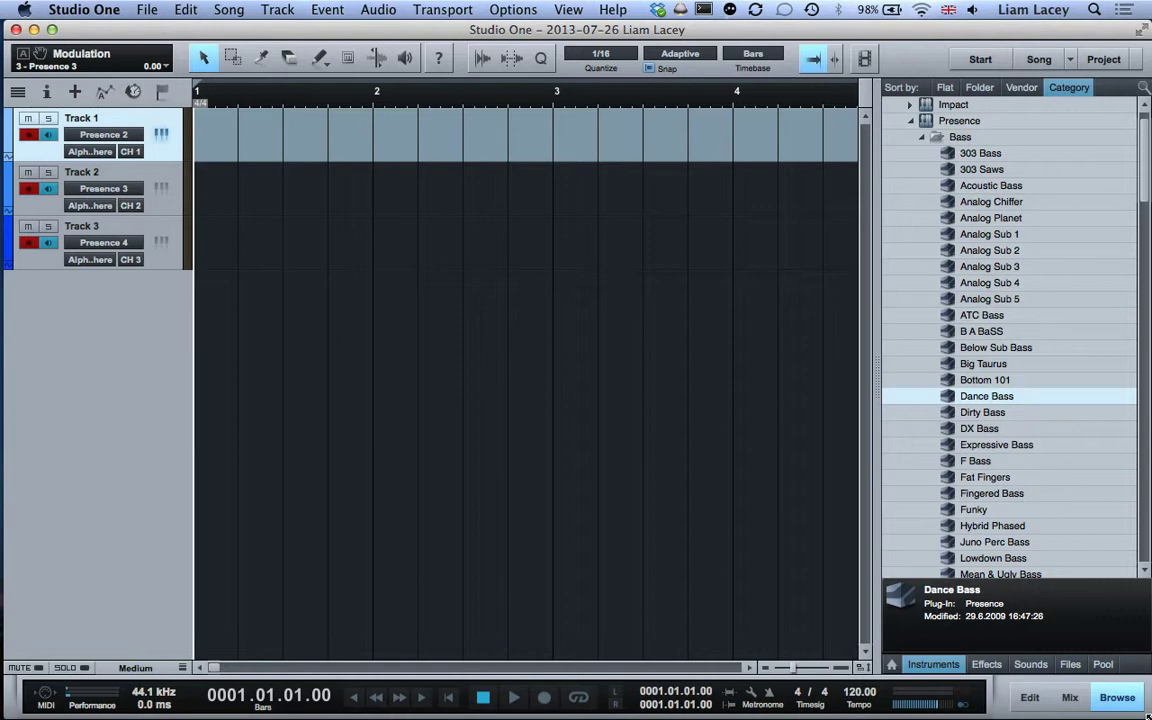
Step: Use MIDI Learn in the AlphaSphere external device window to add eight controls for CC 112 to CC 119, and close the window
{"action": "left_click", "coordinate": [1070, 698]}
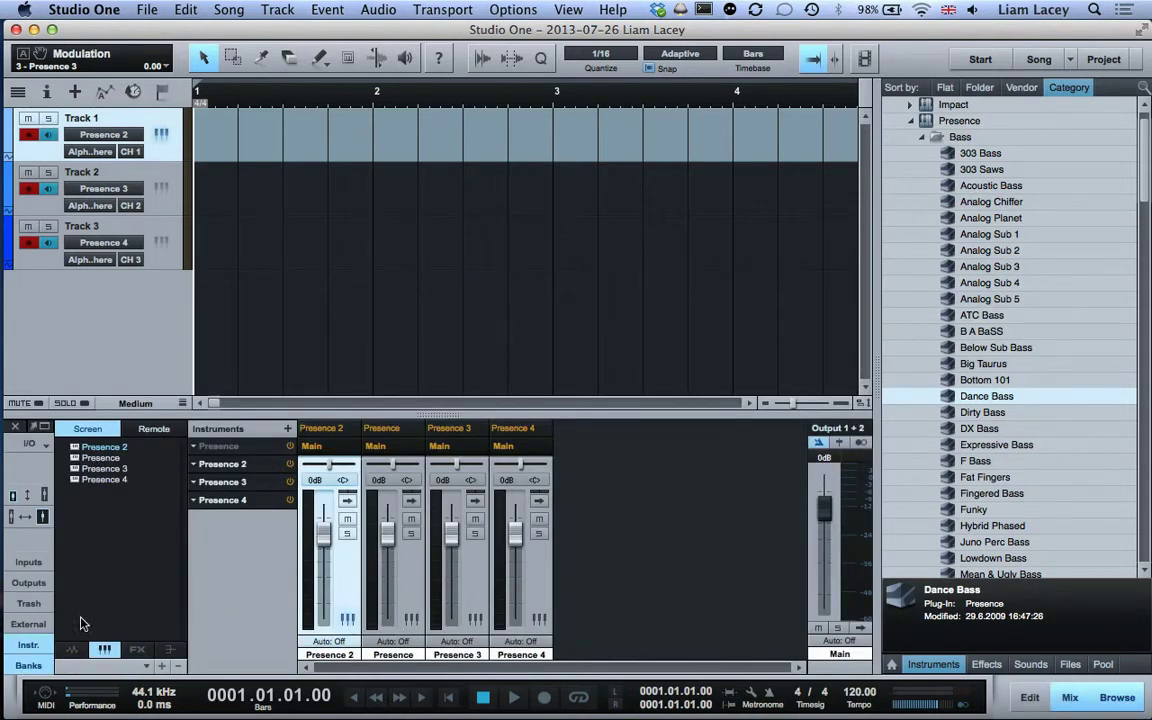
{"action": "left_click", "coordinate": [29, 624]}
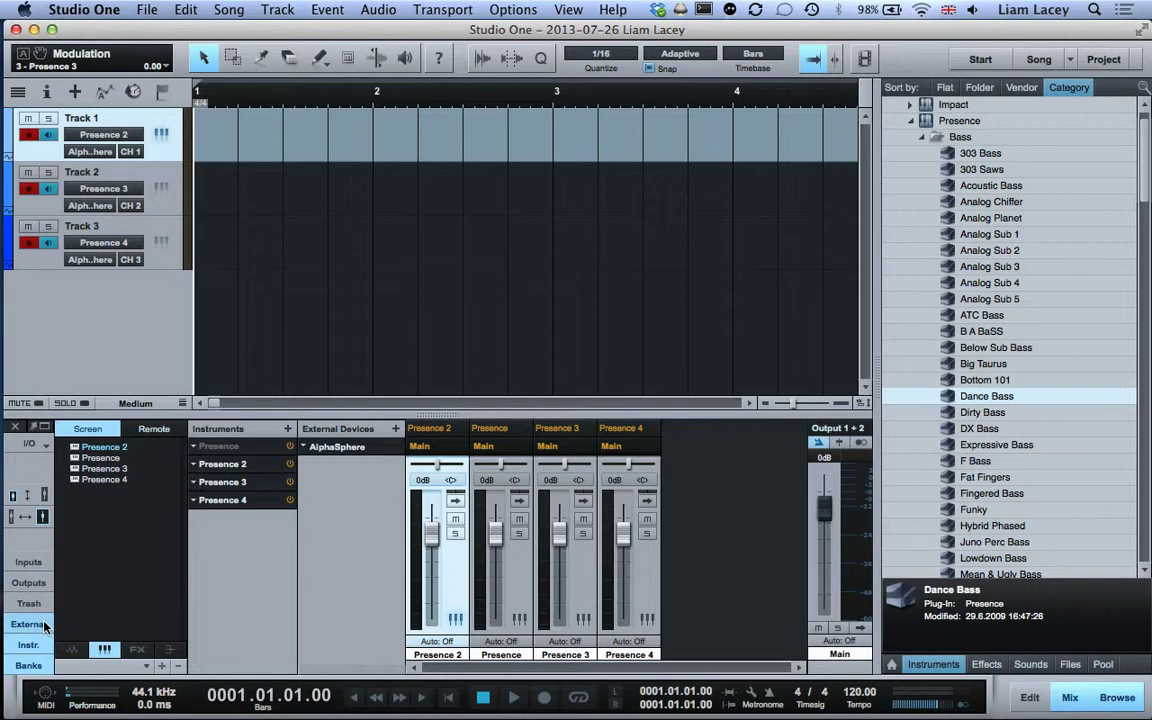
{"action": "double_click", "coordinate": [332, 451]}
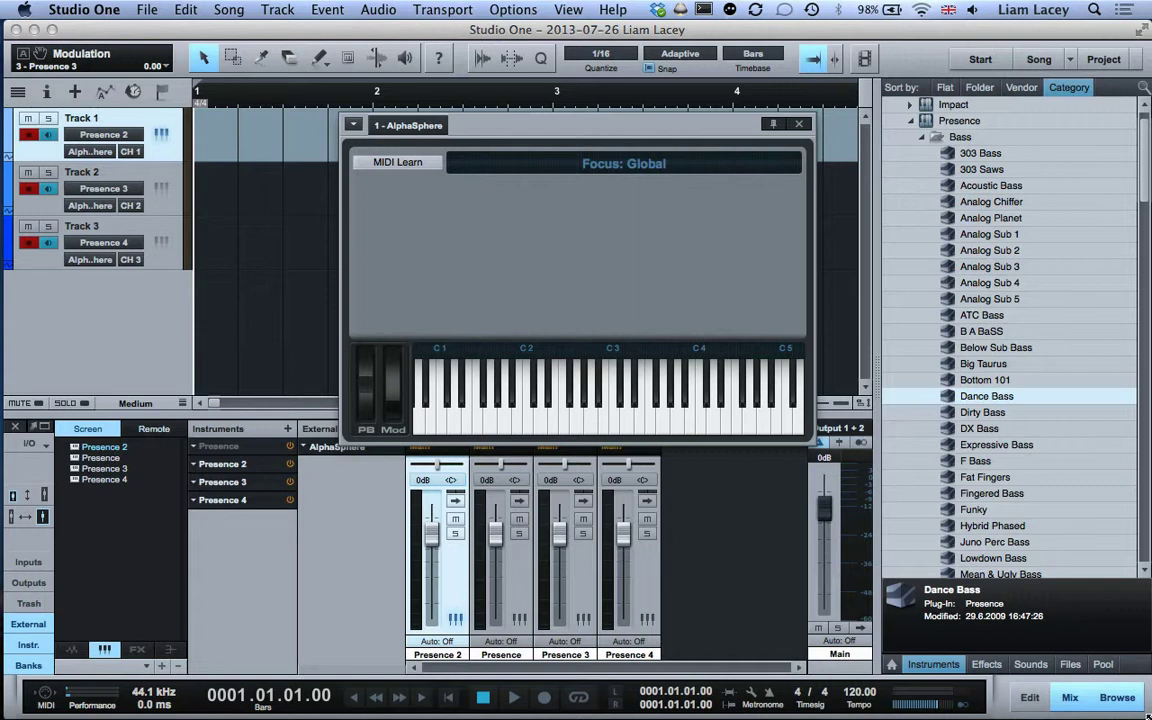
{"action": "left_click", "coordinate": [395, 163]}
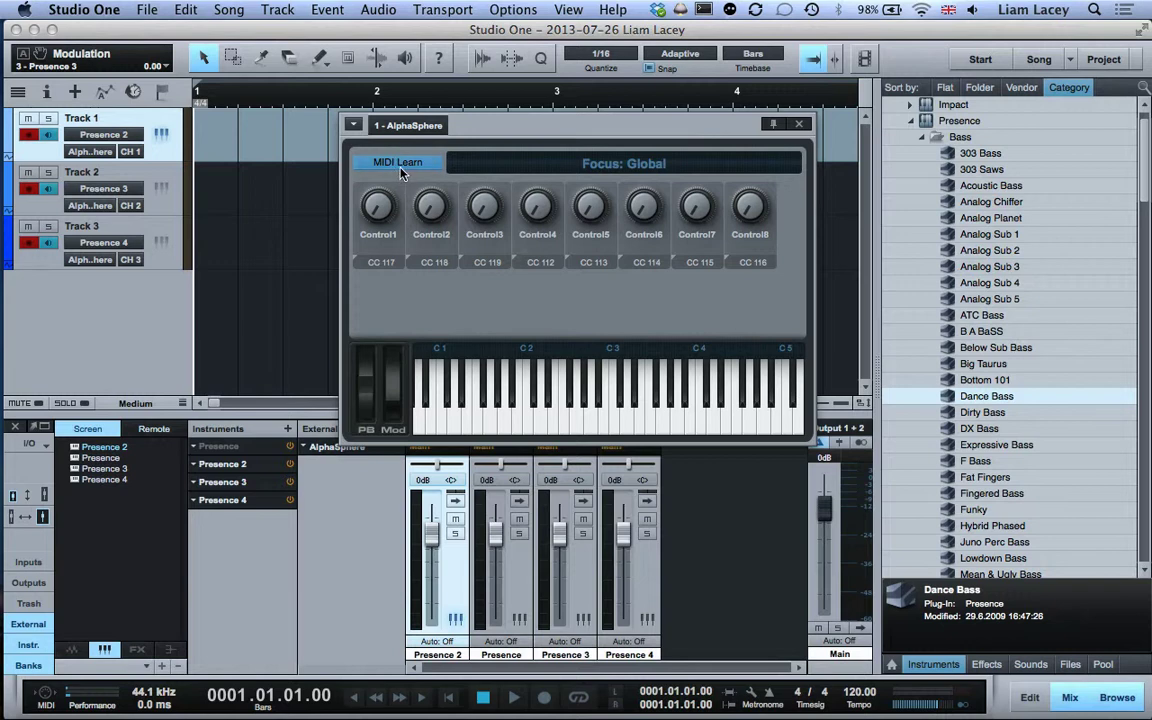
{"action": "left_click", "coordinate": [399, 165]}
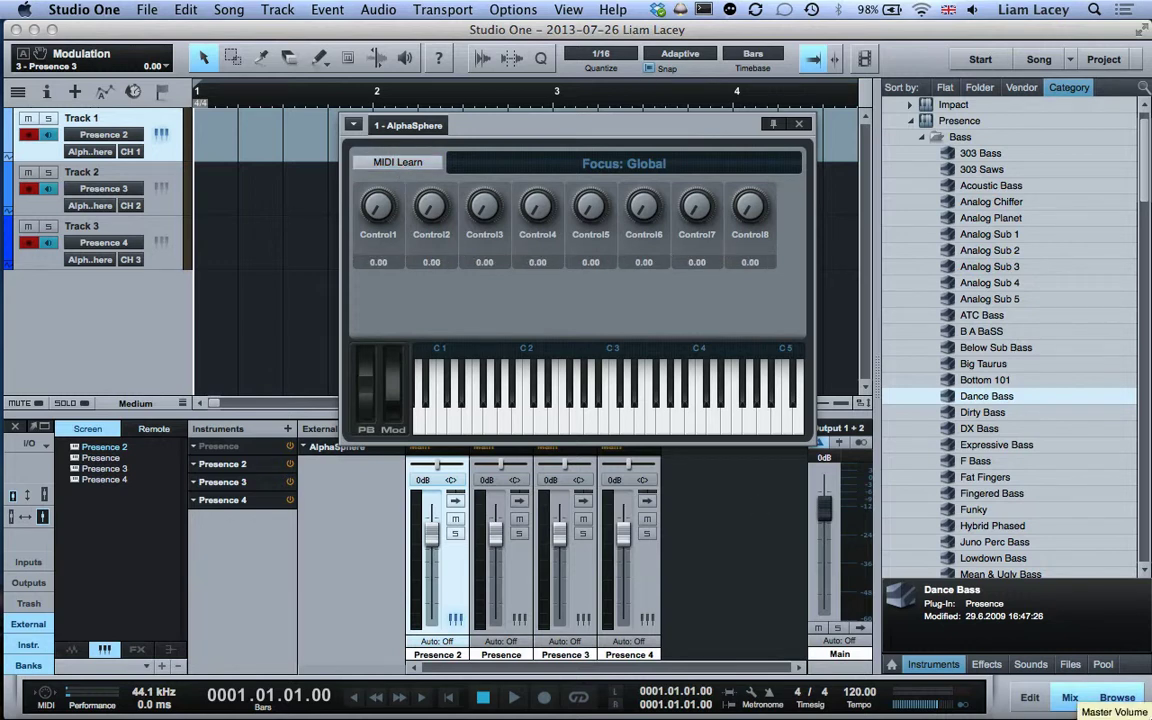
{"action": "left_click", "coordinate": [799, 126]}
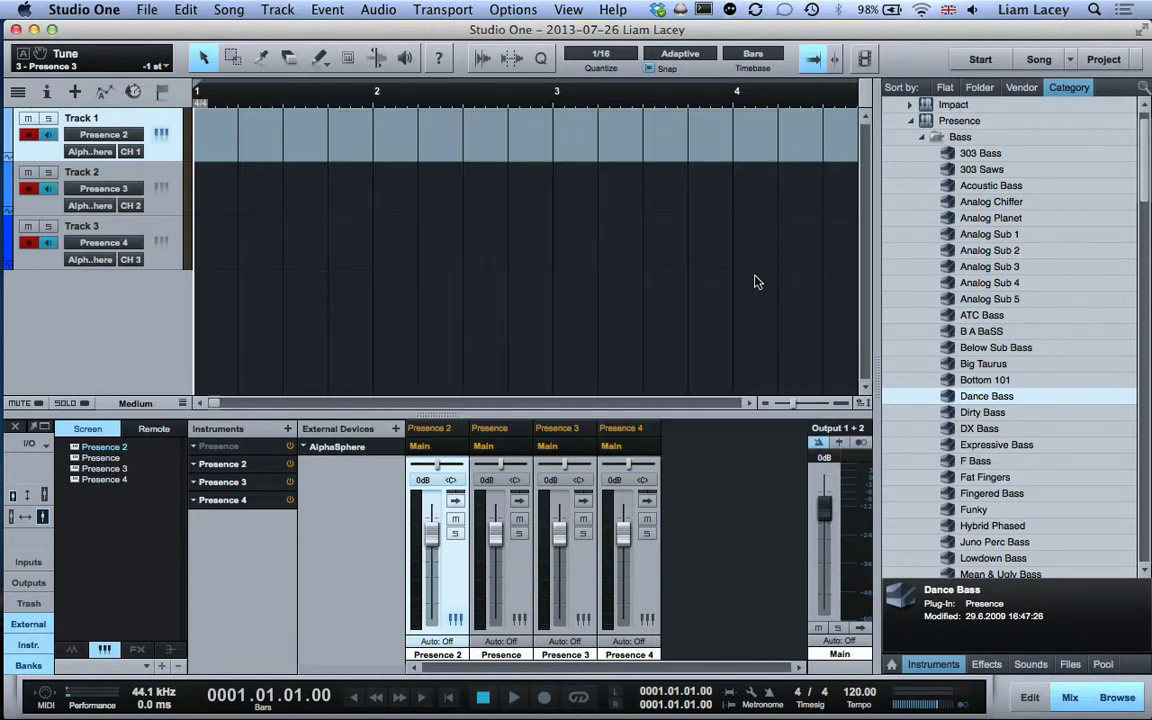
Step: In Track 2's Dream Pad instrument, assign Volume to Control5 and Pan to Control4 on the AlphaSphere
{"action": "left_click", "coordinate": [114, 173]}
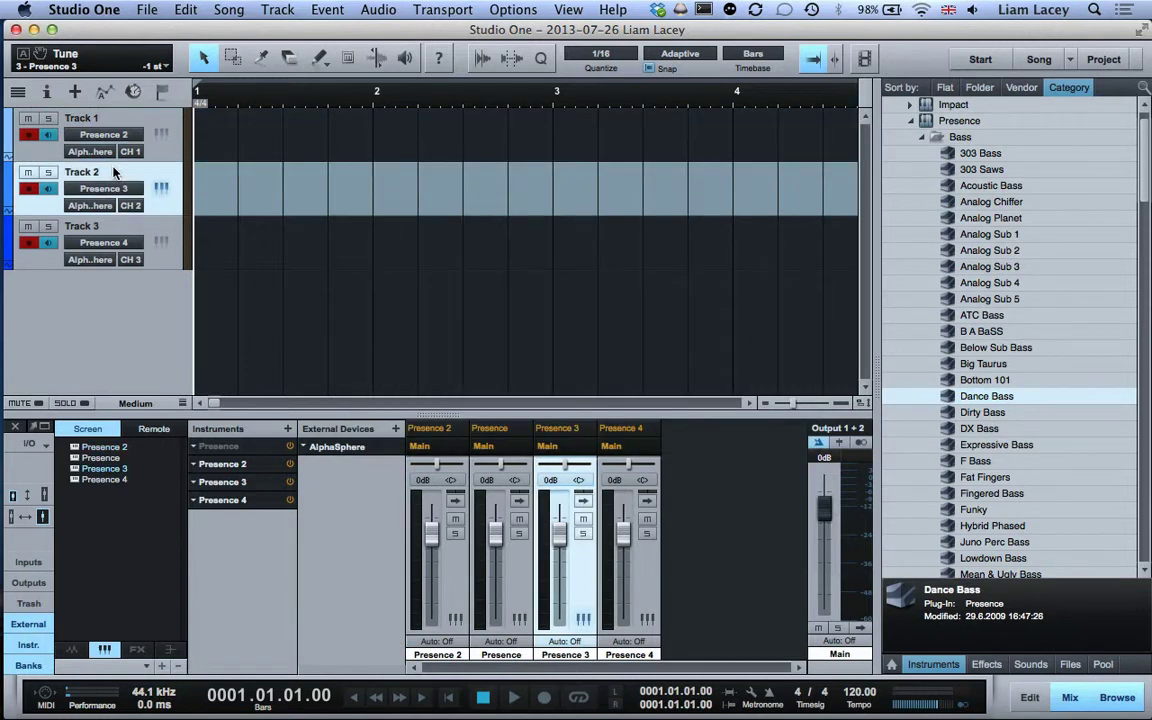
{"action": "left_click", "coordinate": [160, 187]}
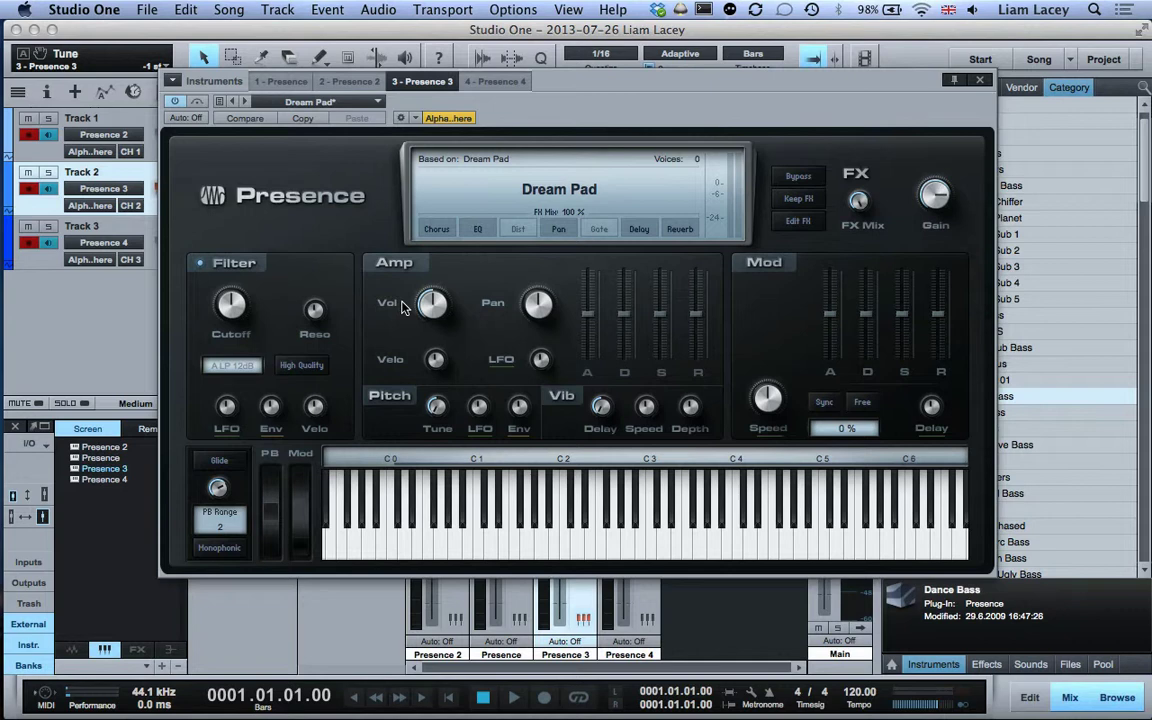
{"action": "right_click", "coordinate": [427, 311]}
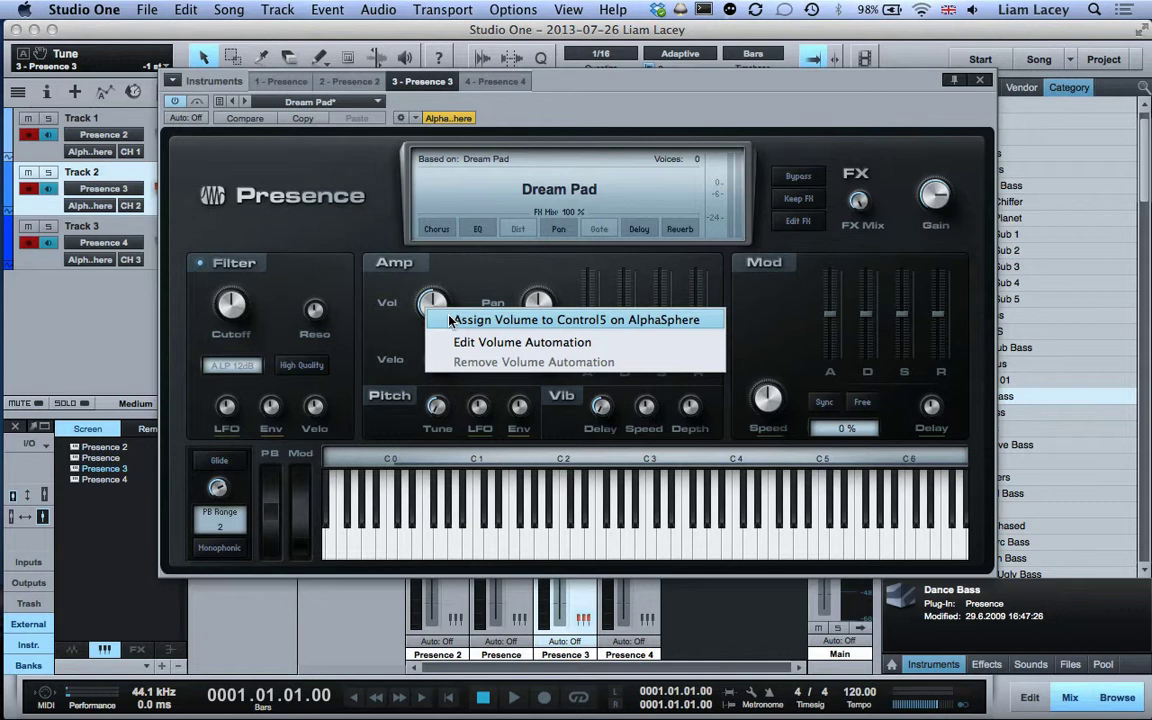
{"action": "left_click", "coordinate": [460, 320]}
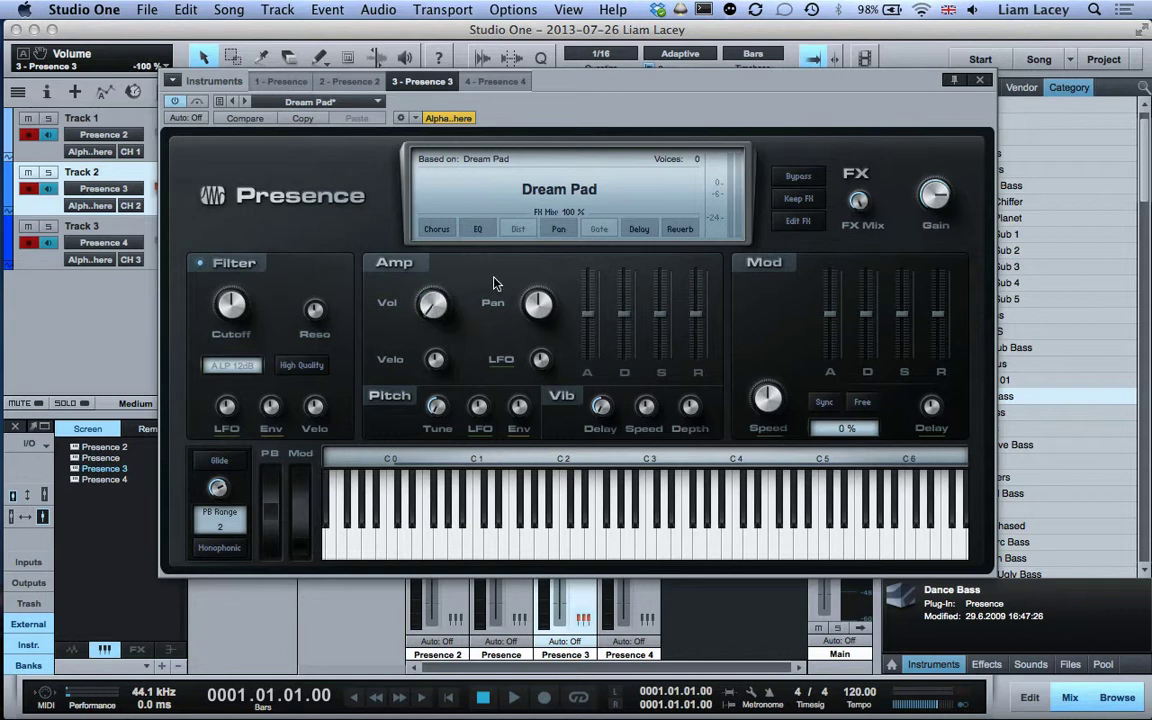
{"action": "right_click", "coordinate": [542, 305]}
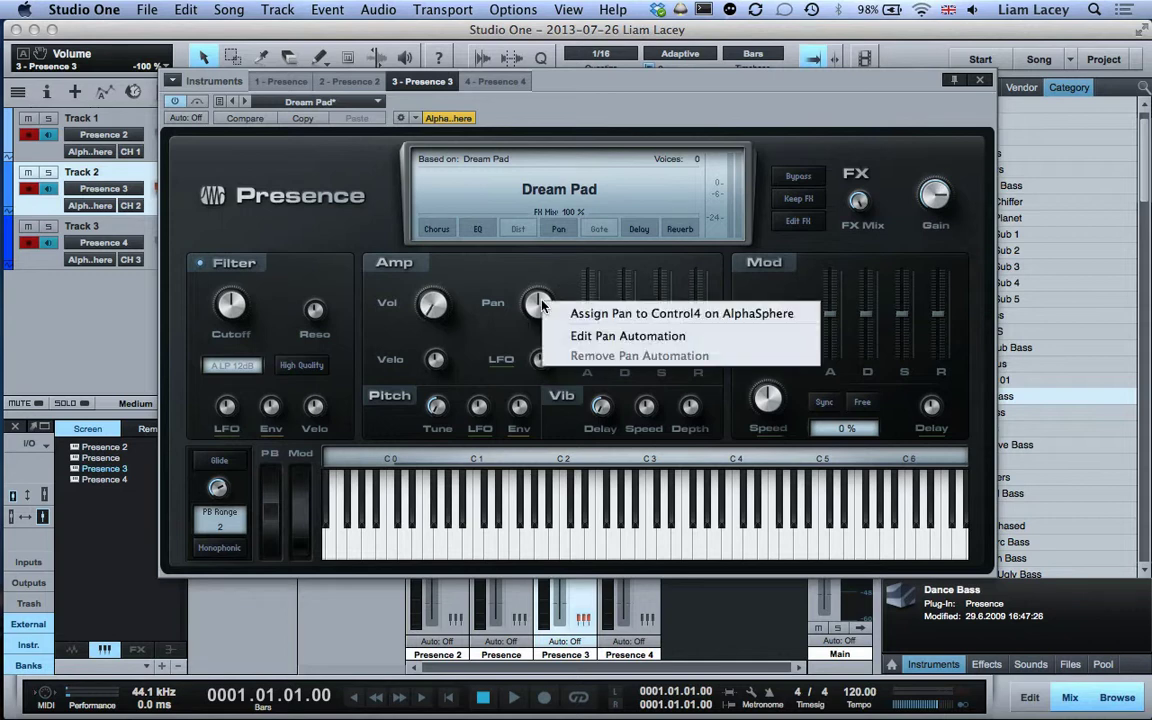
{"action": "left_click", "coordinate": [571, 313]}
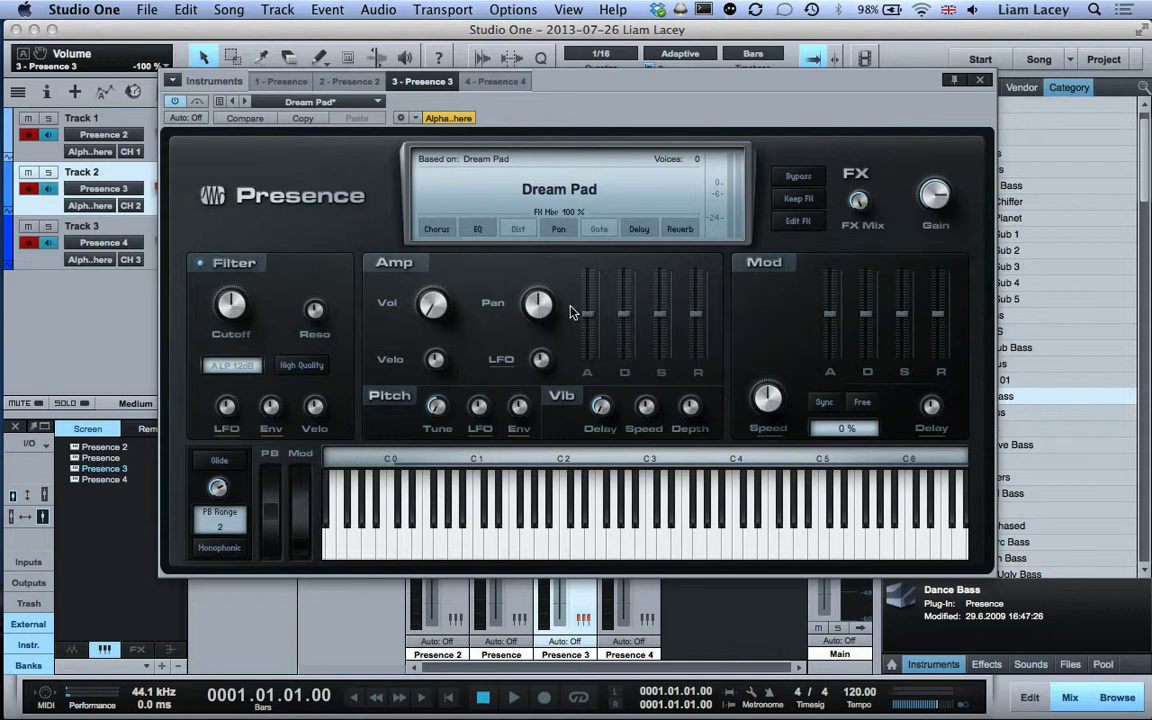